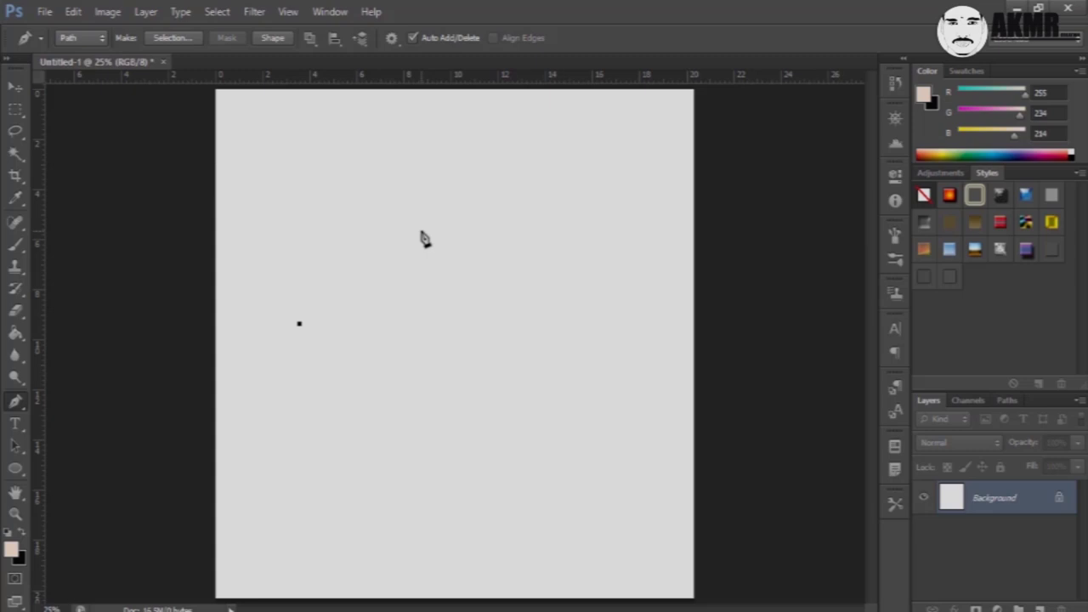
# Step: Trace the bull's back, rump and both hind legs with curved pen anchors
pyautogui.click(417, 226)
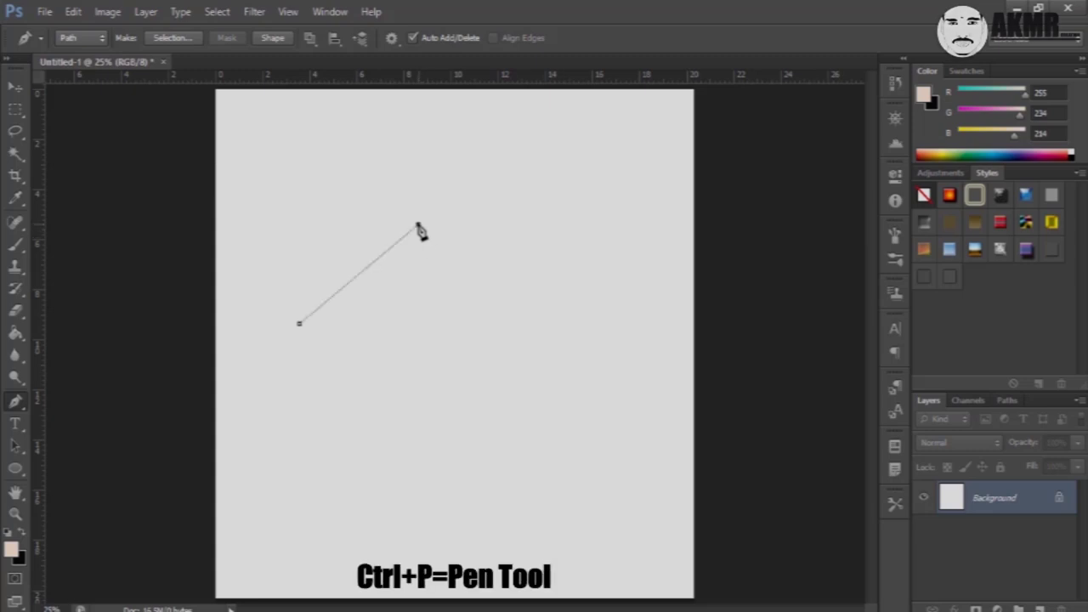
pyautogui.click(437, 204)
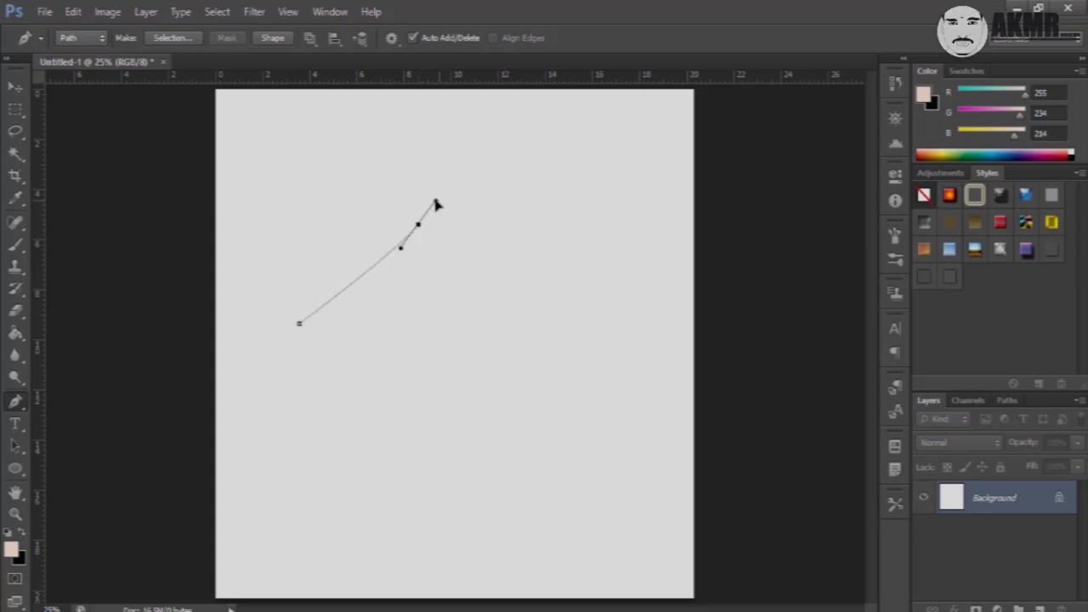
pyautogui.moveTo(436, 204); pyautogui.dragTo(438, 192)
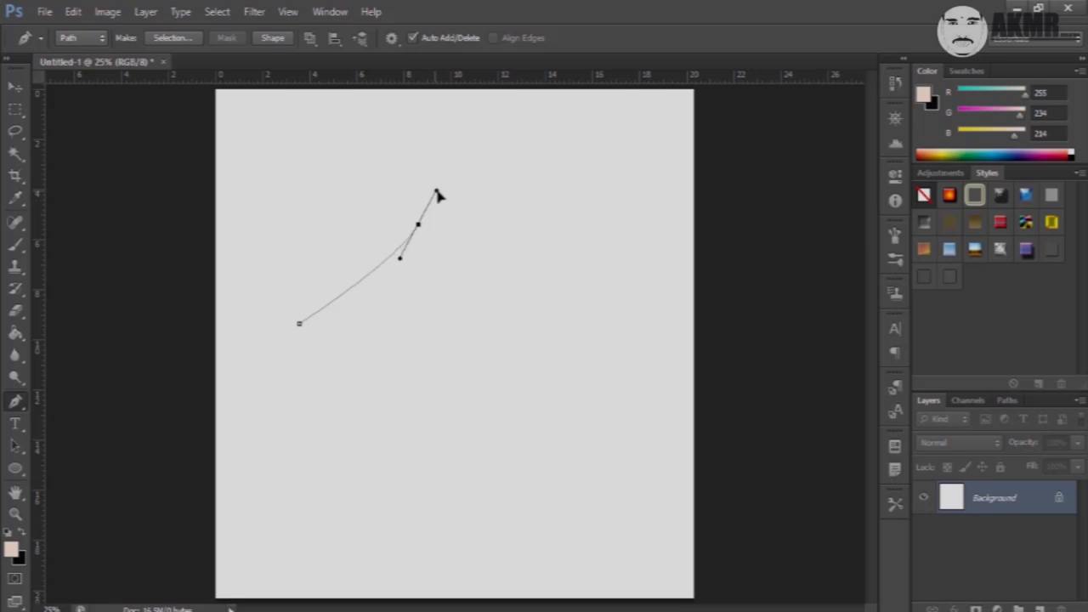
pyautogui.click(516, 184)
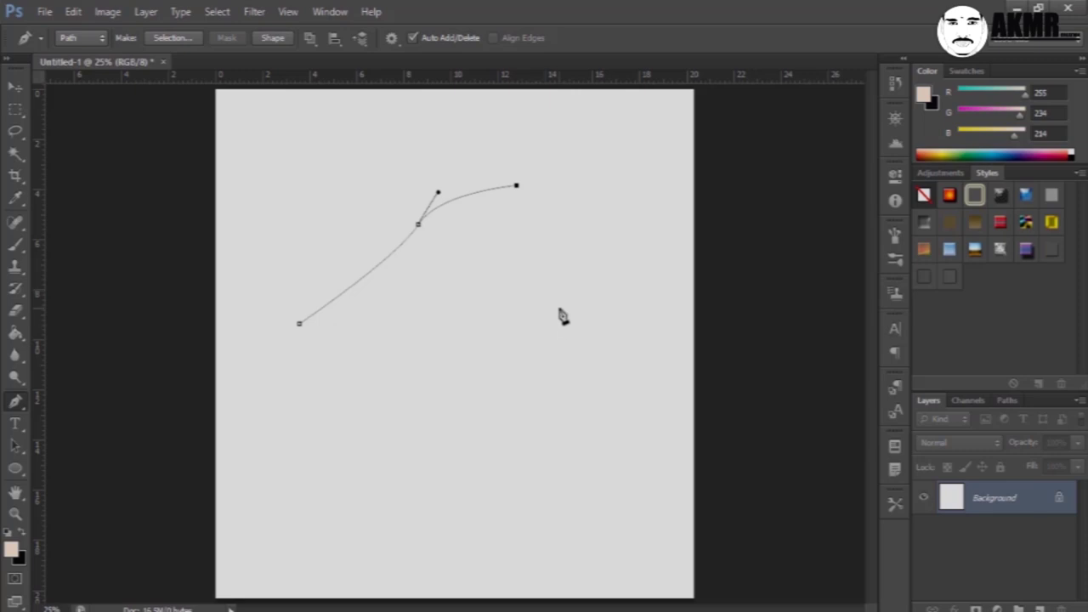
pyautogui.moveTo(555, 313)
pyautogui.mouseDown()
pyautogui.moveTo(531, 352)
pyautogui.moveTo(542, 358)
pyautogui.mouseUp()
pyautogui.moveTo(565, 422)
pyautogui.mouseDown()
pyautogui.moveTo(590, 446)
pyautogui.moveTo(539, 443)
pyautogui.mouseUp()
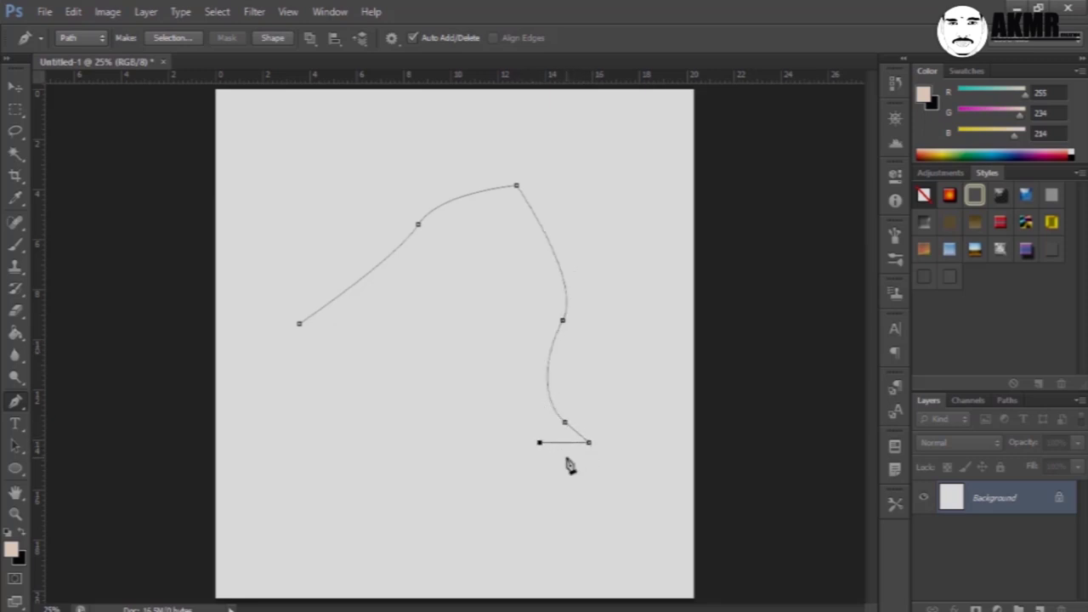
pyautogui.moveTo(546, 394); pyautogui.dragTo(473, 397)
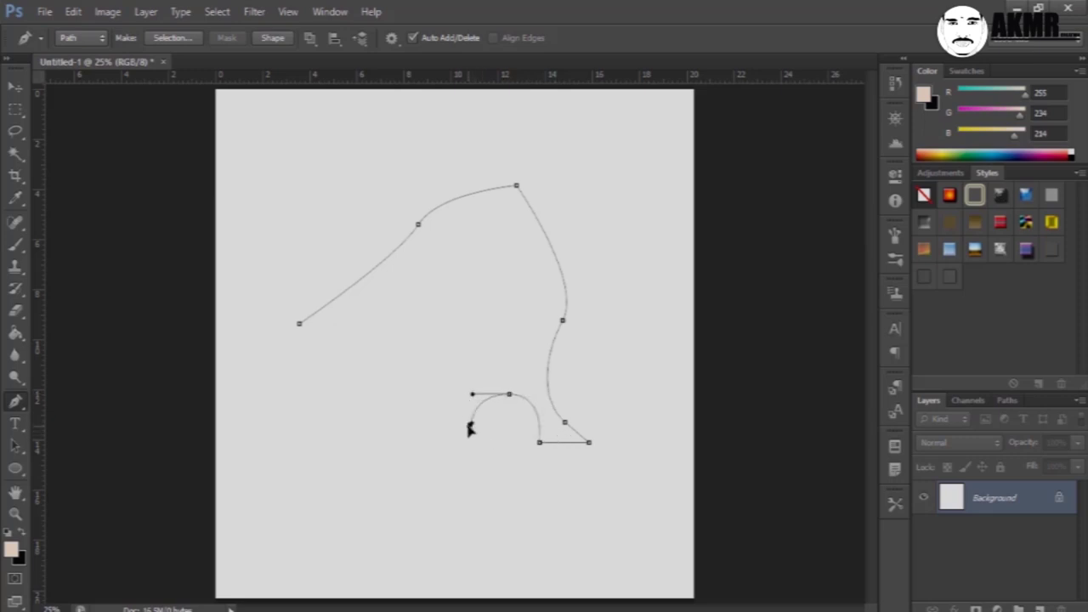
pyautogui.click(492, 455)
pyautogui.moveTo(521, 484); pyautogui.dragTo(526, 502)
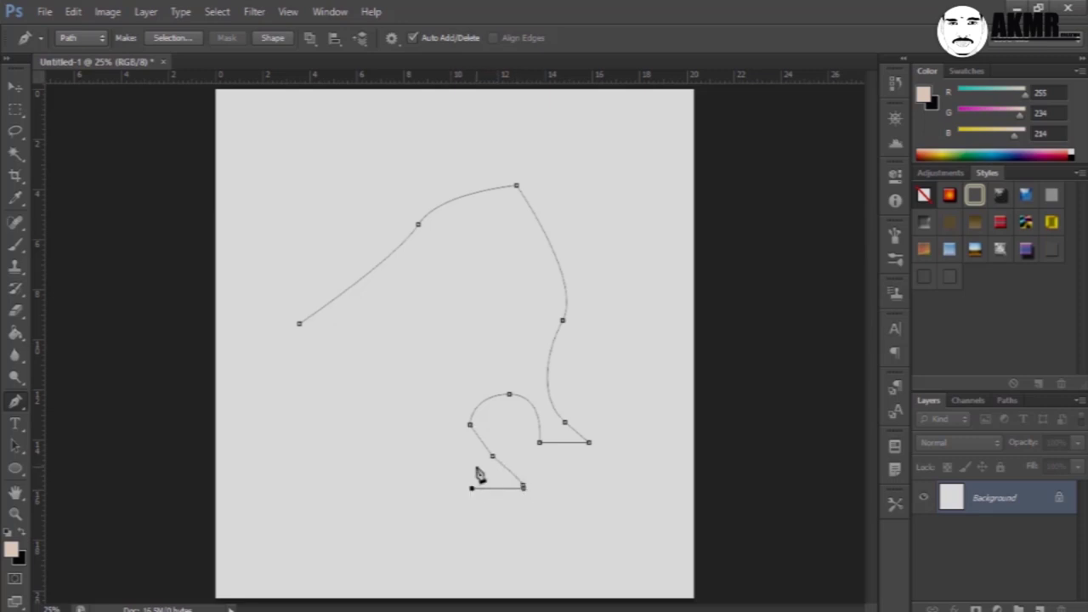
pyautogui.click(476, 473)
pyautogui.moveTo(440, 438); pyautogui.dragTo(428, 439)
# Step: Continue the path along the belly, down the front leg with its hoof, and up the chest
pyautogui.moveTo(340, 452); pyautogui.dragTo(341, 481)
pyautogui.click(353, 508)
pyautogui.click(366, 529)
pyautogui.moveTo(364, 533); pyautogui.dragTo(309, 533)
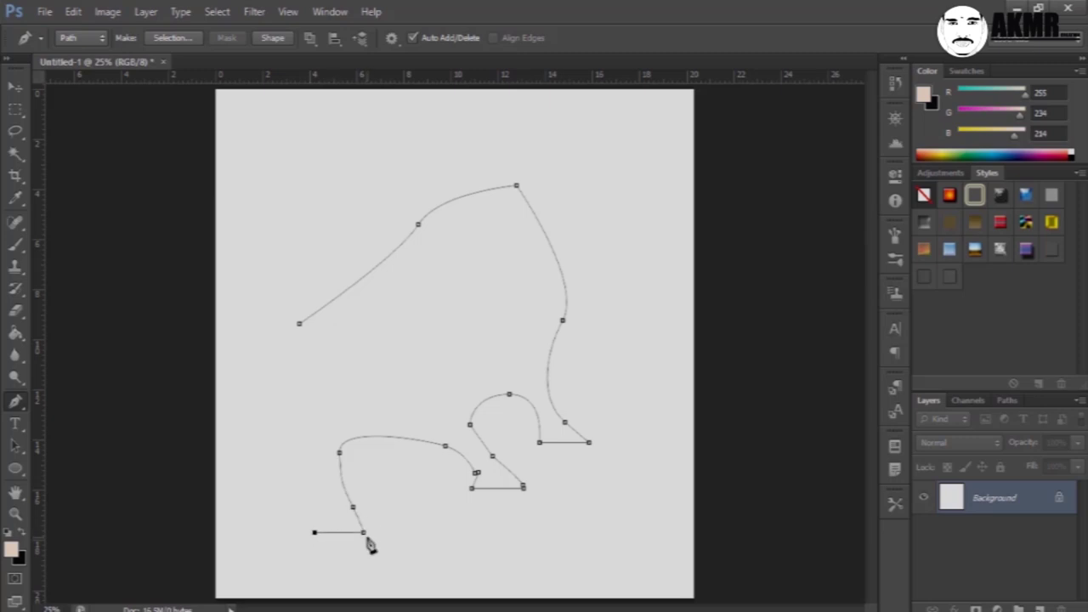
pyautogui.click(315, 532)
pyautogui.moveTo(294, 444)
pyautogui.mouseDown()
pyautogui.moveTo(267, 416)
pyautogui.moveTo(283, 431)
pyautogui.mouseUp()
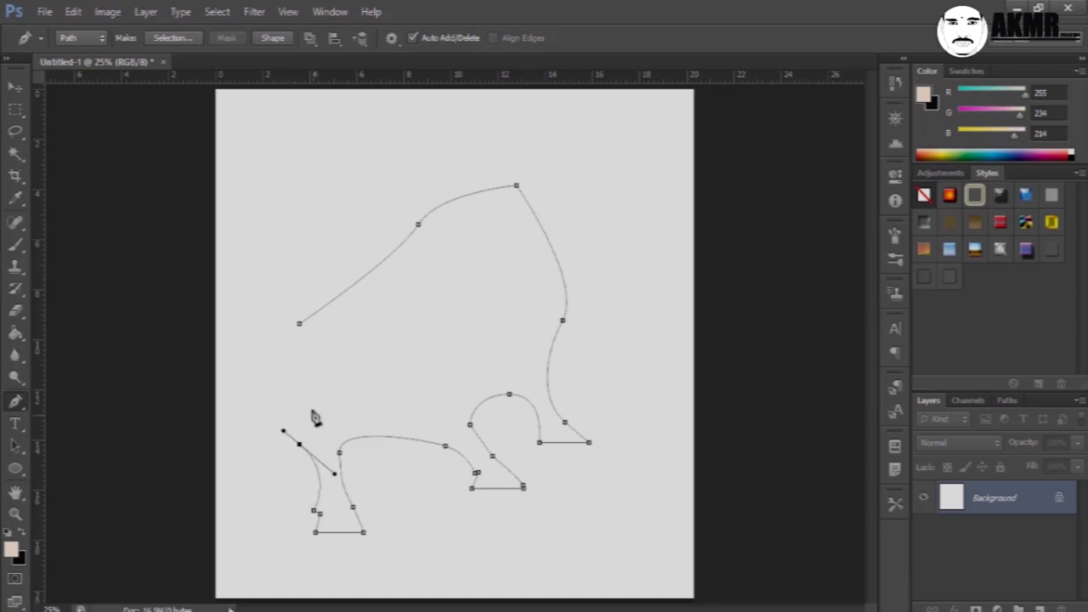
pyautogui.moveTo(314, 420); pyautogui.dragTo(303, 400)
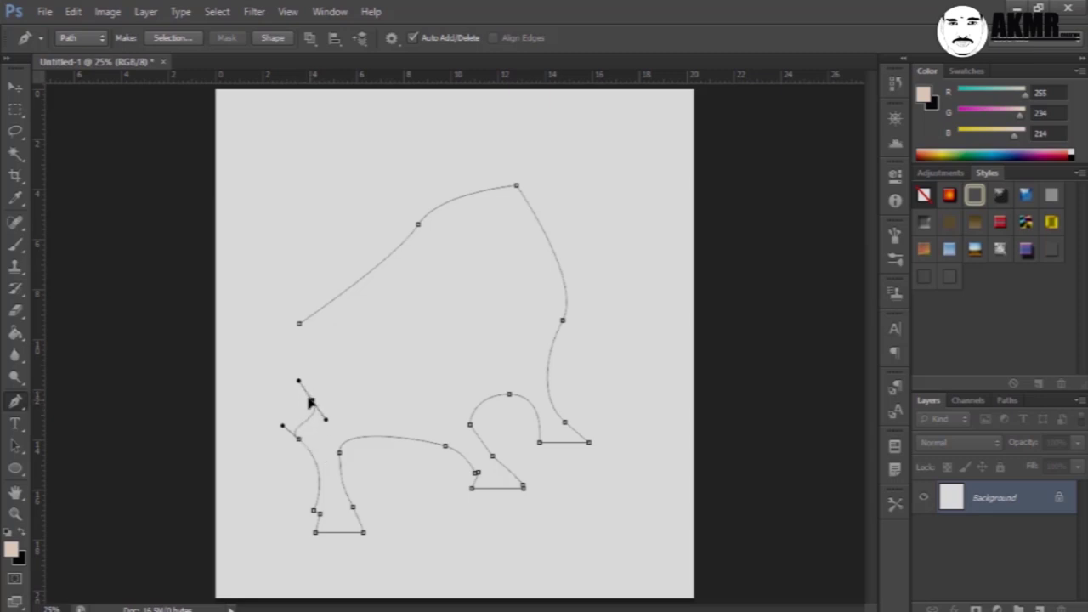
pyautogui.click(279, 348)
# Step: Trace the raised neck and head, then close the outline at its start
pyautogui.moveTo(254, 206)
pyautogui.mouseDown()
pyautogui.moveTo(330, 136)
pyautogui.moveTo(348, 166)
pyautogui.mouseUp()
pyautogui.click(349, 167)
pyautogui.moveTo(326, 130)
pyautogui.mouseDown()
pyautogui.moveTo(271, 105)
pyautogui.moveTo(275, 118)
pyautogui.mouseUp()
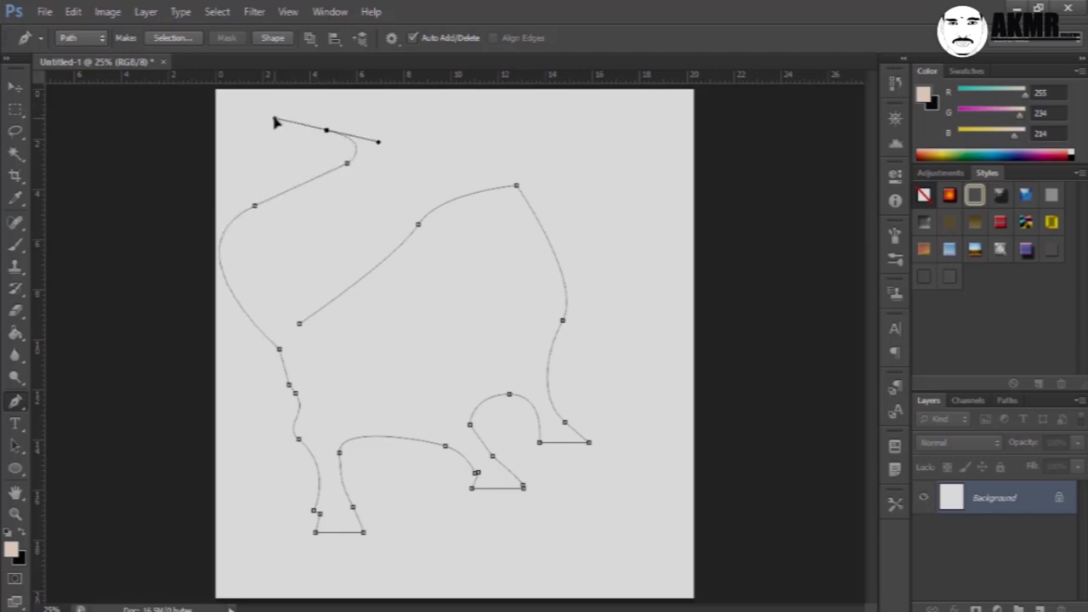
pyautogui.moveTo(386, 105)
pyautogui.mouseDown()
pyautogui.moveTo(431, 136)
pyautogui.moveTo(405, 132)
pyautogui.moveTo(404, 120)
pyautogui.mouseUp()
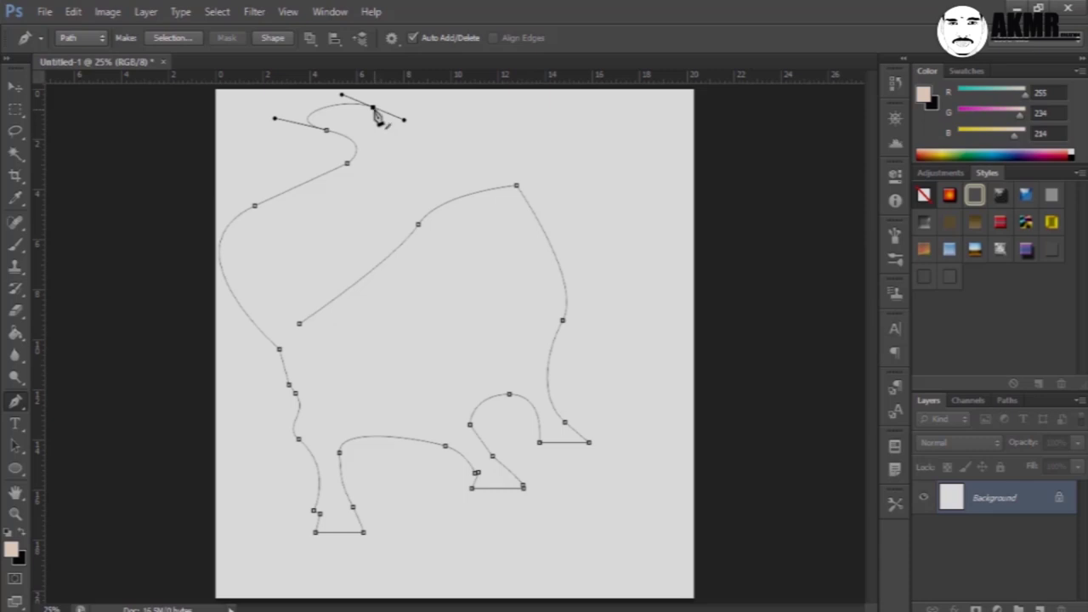
pyautogui.moveTo(364, 127); pyautogui.dragTo(319, 114)
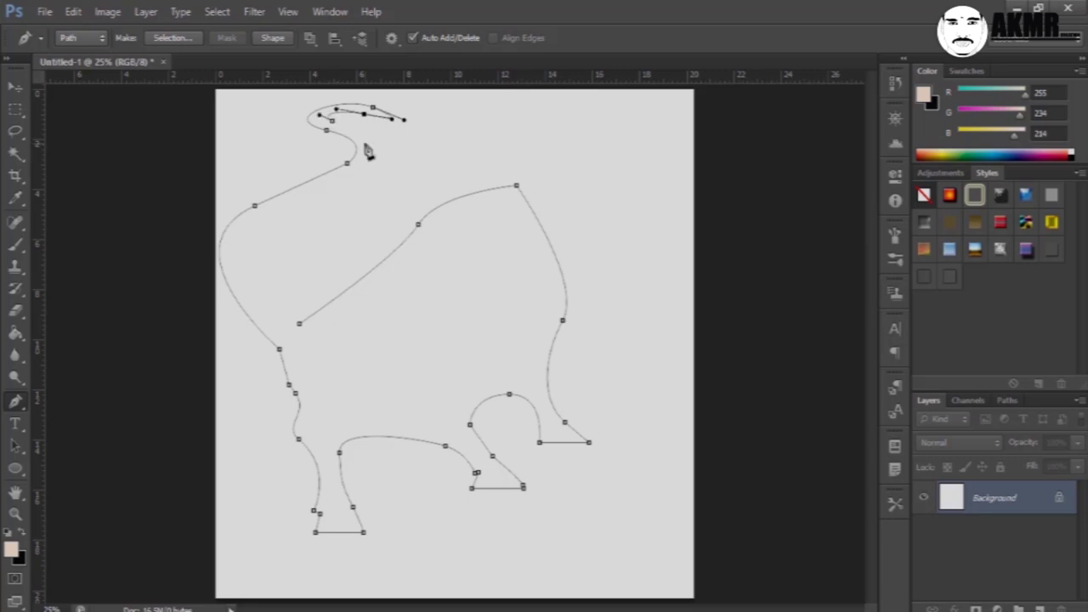
pyautogui.moveTo(375, 148); pyautogui.dragTo(372, 158)
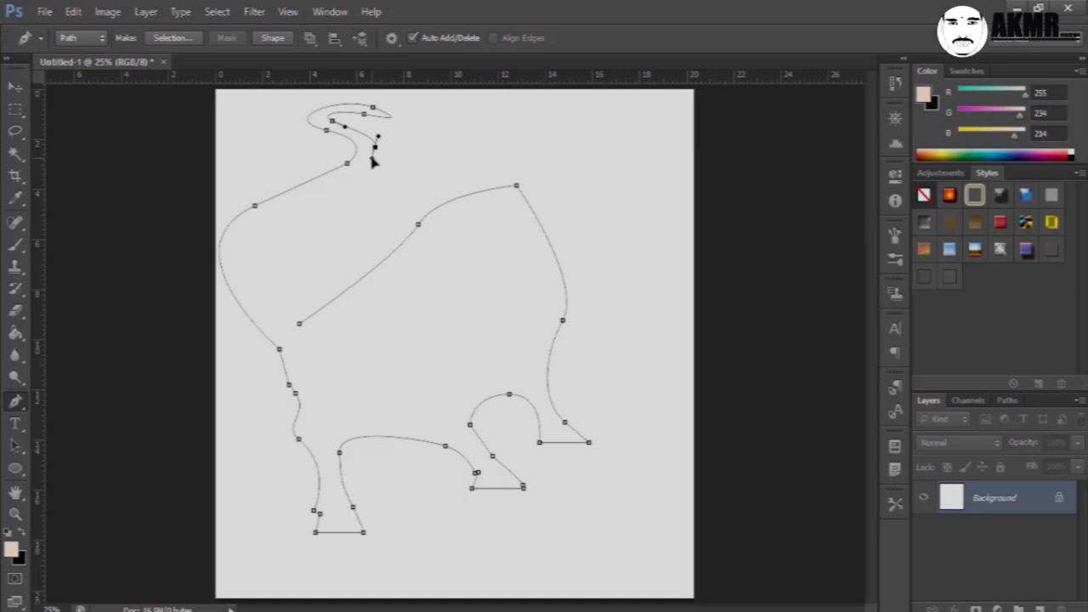
pyautogui.moveTo(321, 198)
pyautogui.mouseDown()
pyautogui.moveTo(237, 257)
pyautogui.moveTo(233, 245)
pyautogui.moveTo(285, 312)
pyautogui.mouseUp()
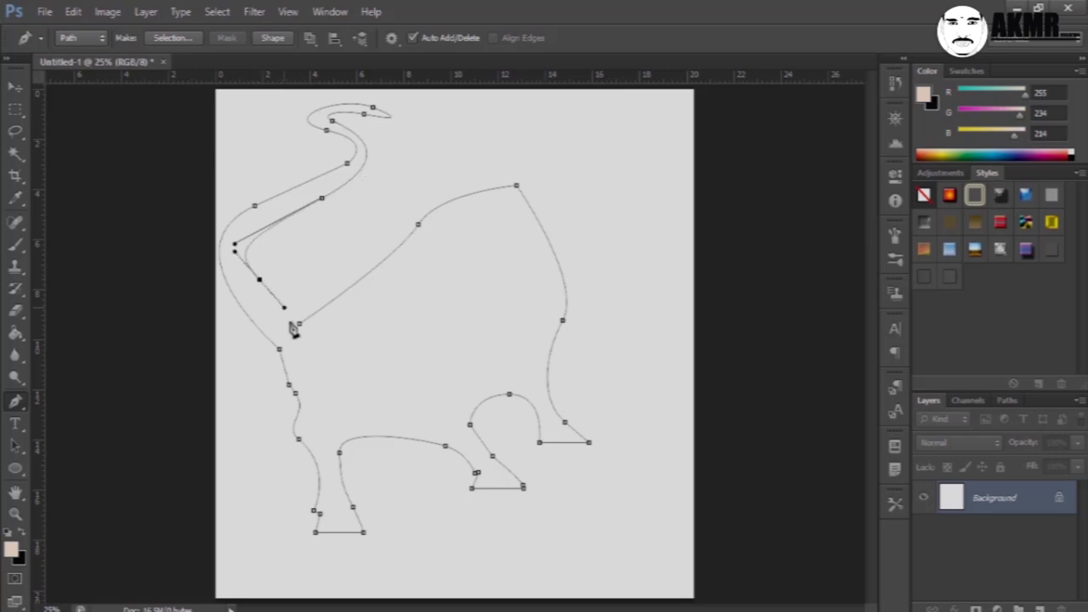
pyautogui.click(294, 325)
# Step: Convert the closed bull outline to a selection and tidy its edges with the Eraser
pyautogui.hotkey('ctrl', 'Return')
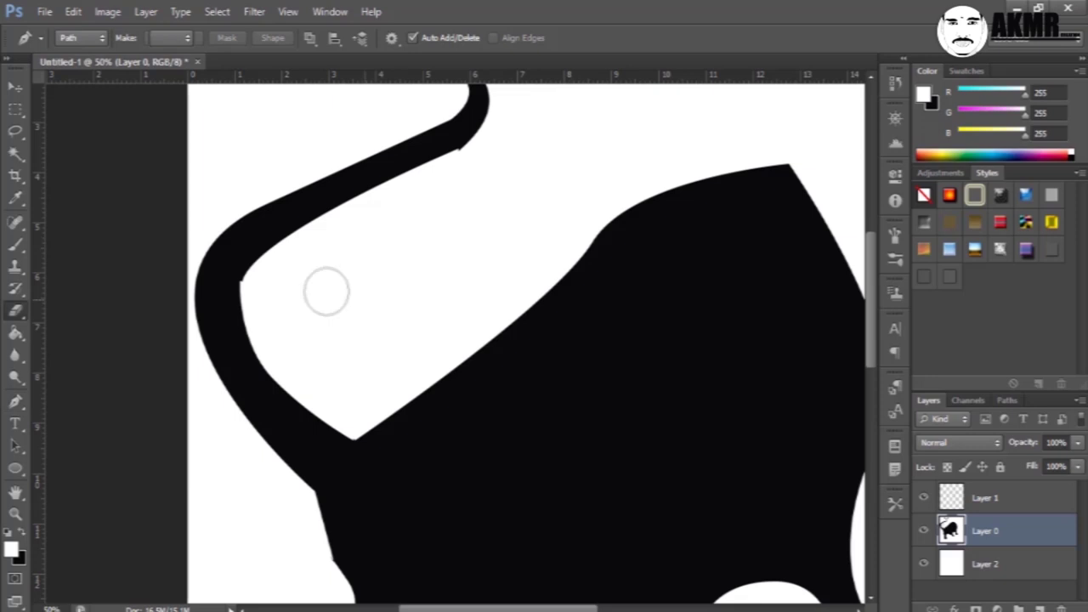
pyautogui.press('e')
pyautogui.rightClick(286, 292)
pyautogui.press('Escape')
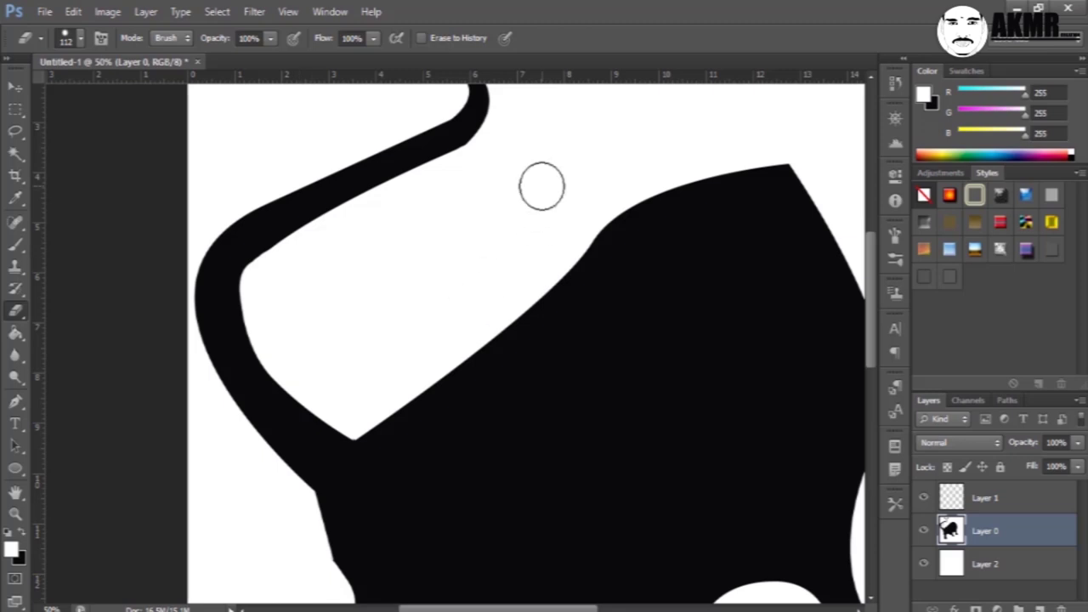
pyautogui.scroll(-2, 541, 186)
pyautogui.scroll(1, 542, 186)
pyautogui.scroll(1, 541, 186)
pyautogui.scroll(3, 541, 186)
pyautogui.scroll(1, 542, 187)
pyautogui.scroll(1, 542, 187)
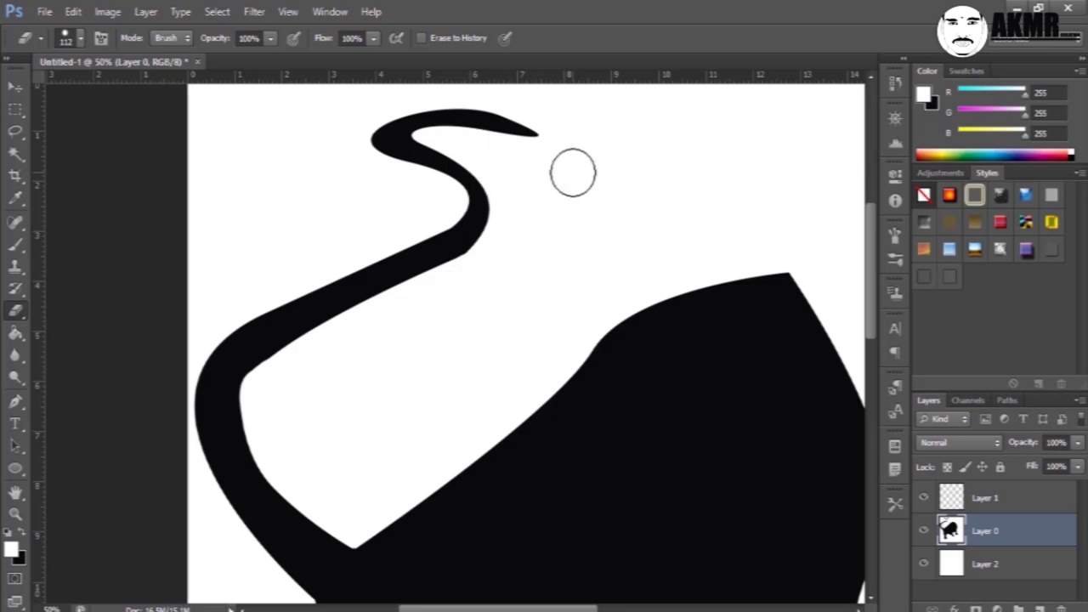
pyautogui.press('p')
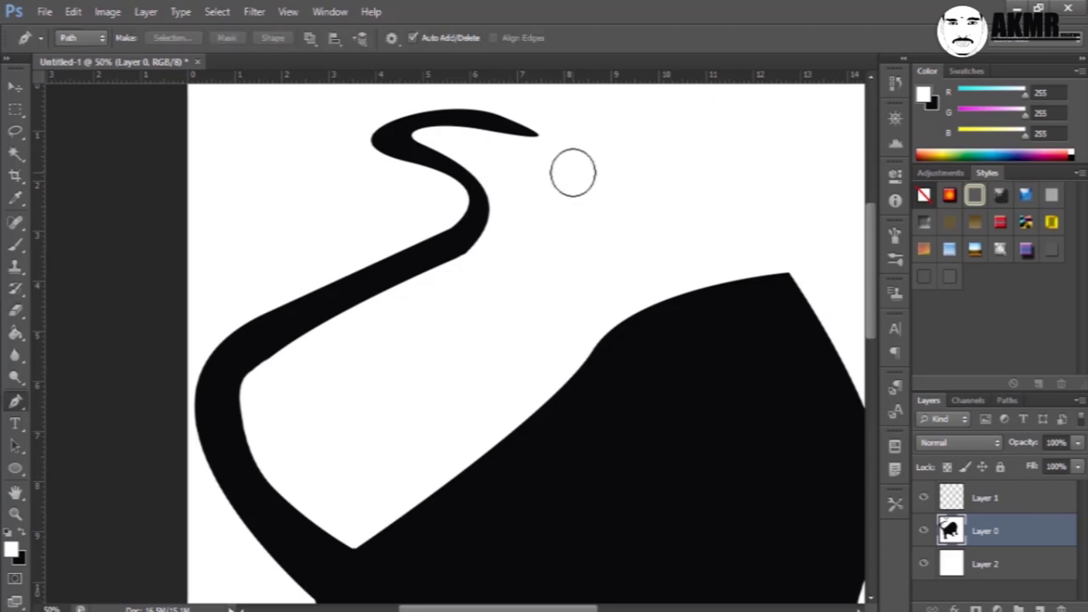
# Step: Draw a closed, pointed leaf-shaped path at the head's tip
pyautogui.click(499, 114)
pyautogui.moveTo(546, 114); pyautogui.dragTo(577, 139)
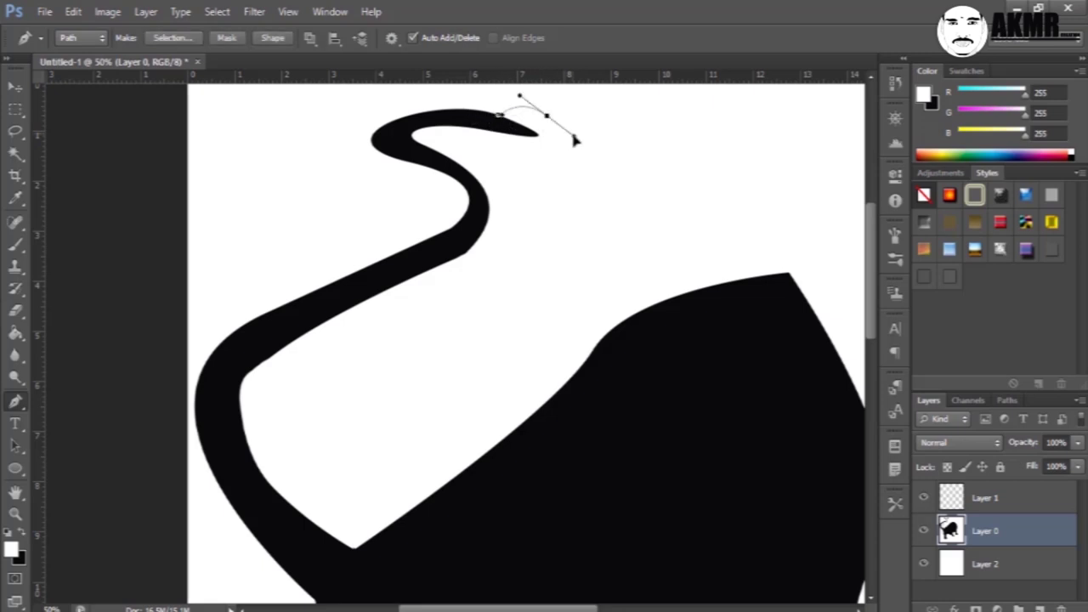
pyautogui.click(578, 136)
pyautogui.moveTo(497, 138); pyautogui.dragTo(478, 125)
pyautogui.click(514, 131)
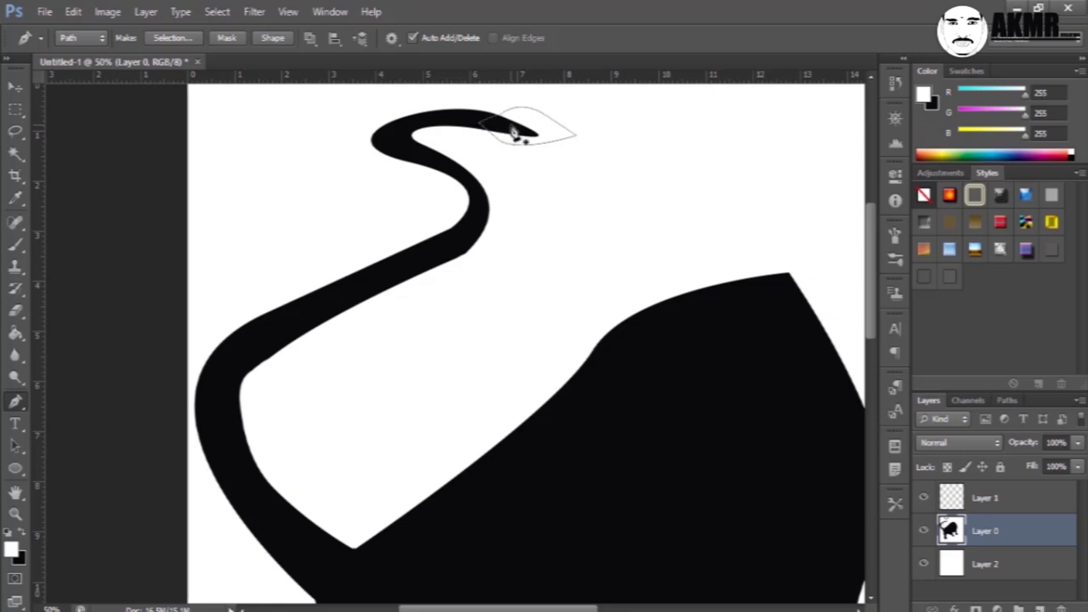
# Step: Fill the pointed path with black and convert it into a selection
pyautogui.click(22, 537)
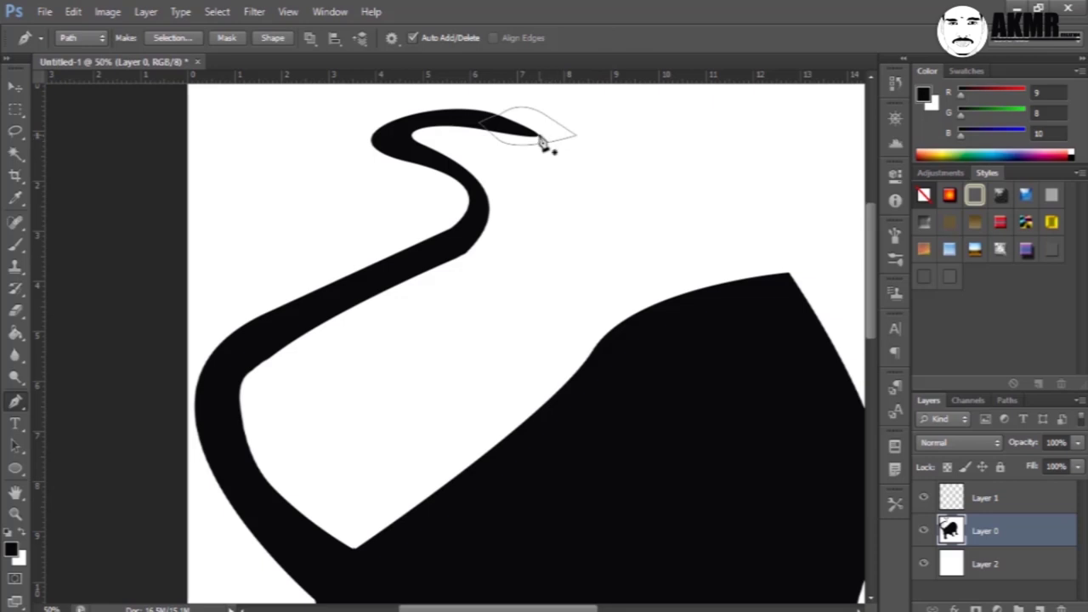
pyautogui.rightClick(539, 142)
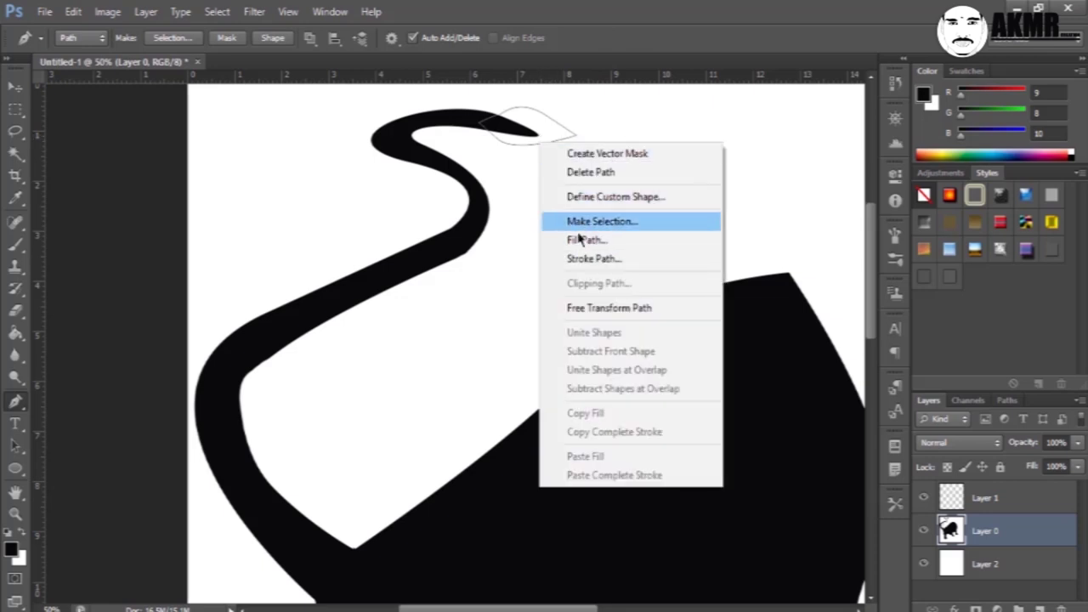
pyautogui.click(581, 239)
pyautogui.click(646, 153)
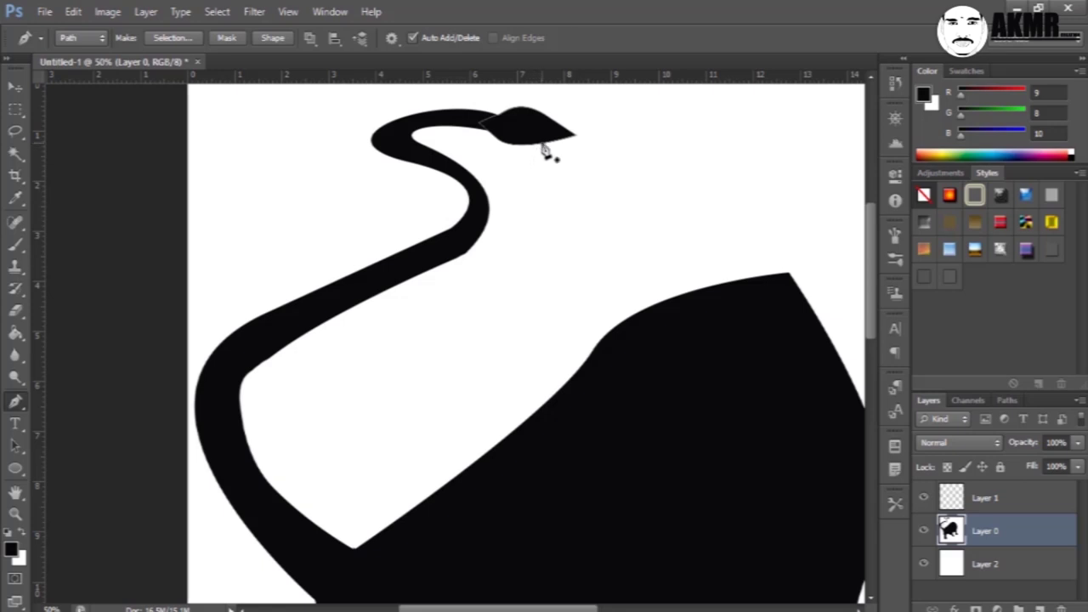
pyautogui.rightClick(515, 132)
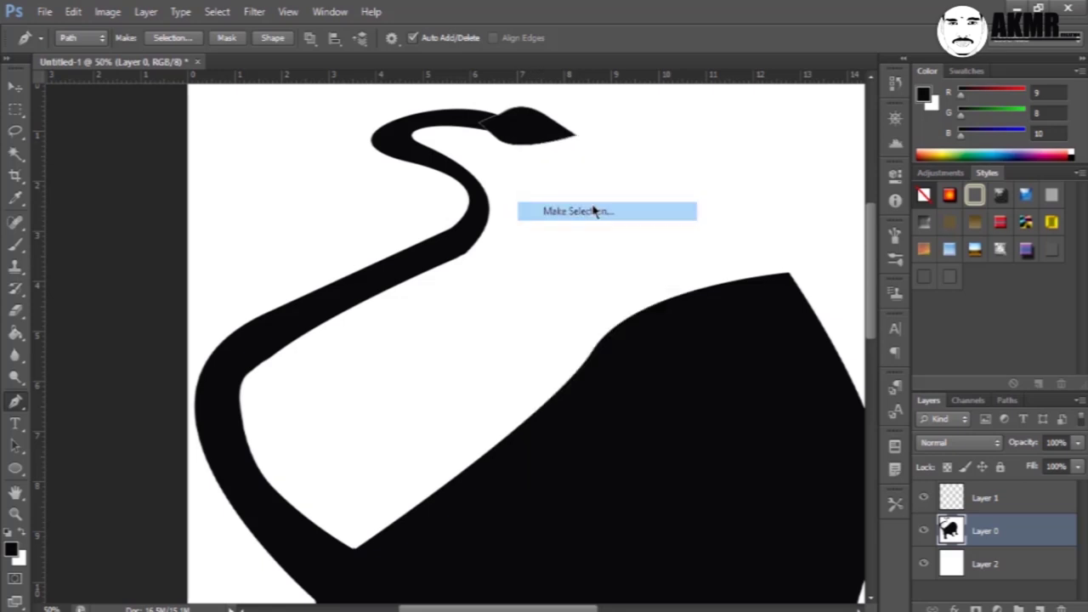
pyautogui.click(587, 211)
pyautogui.click(624, 181)
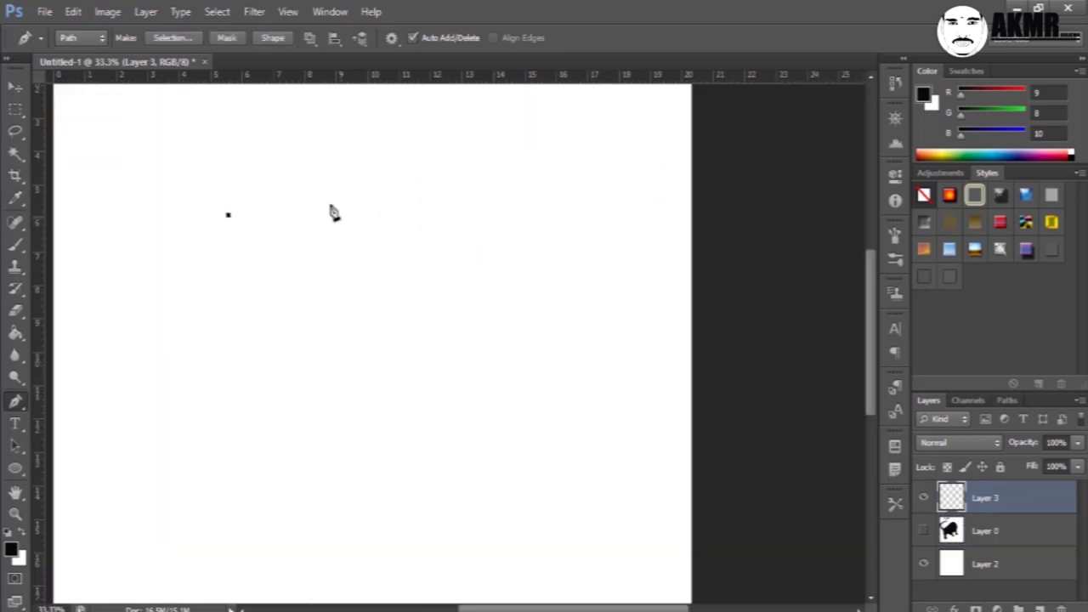
# Step: Begin the cup outline with curved anchors down its right side and along the base
pyautogui.click(341, 216)
pyautogui.moveTo(332, 261); pyautogui.dragTo(322, 279)
pyautogui.moveTo(312, 307); pyautogui.dragTo(323, 339)
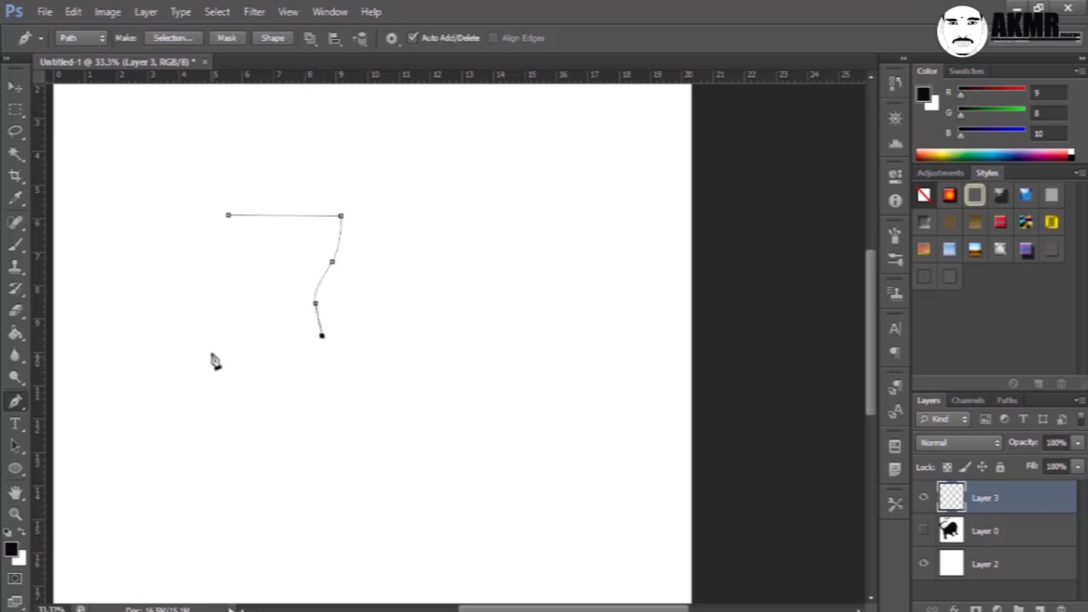
pyautogui.moveTo(232, 338); pyautogui.dragTo(188, 324)
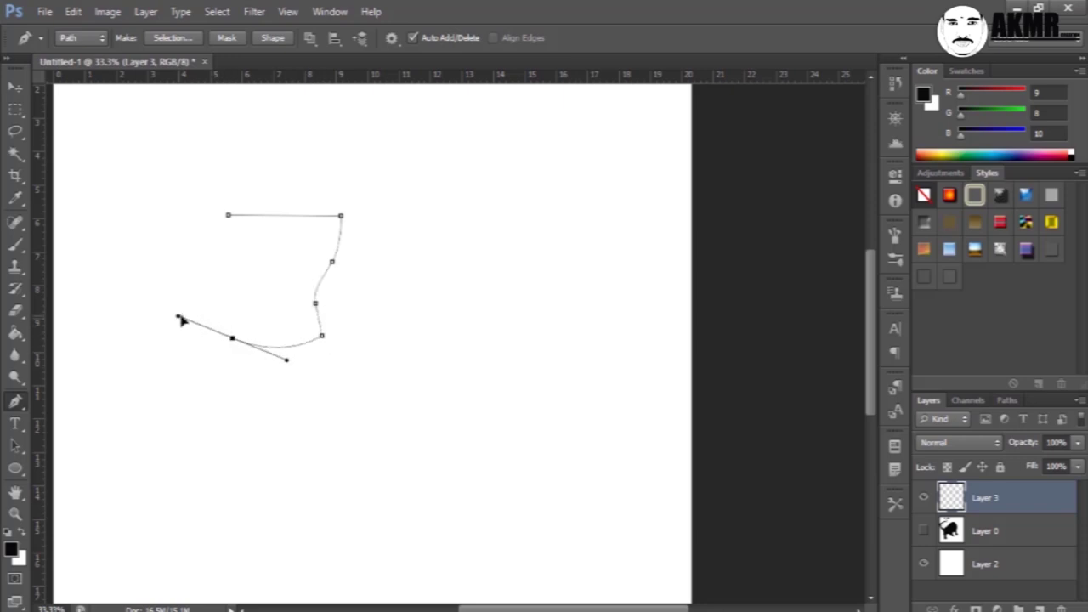
pyautogui.moveTo(187, 323); pyautogui.dragTo(195, 319)
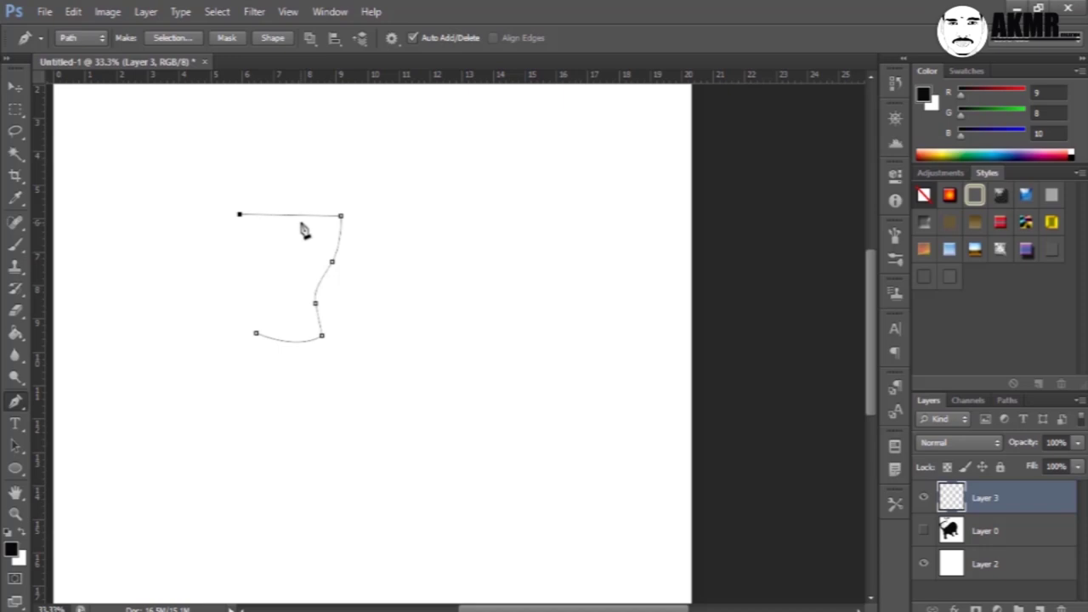
pyautogui.click(256, 332)
# Step: Refine the cup's left-side curve, close the outline, and bring up its path options
pyautogui.moveTo(263, 280)
pyautogui.mouseDown()
pyautogui.moveTo(250, 260)
pyautogui.moveTo(253, 283)
pyautogui.moveTo(256, 260)
pyautogui.mouseUp()
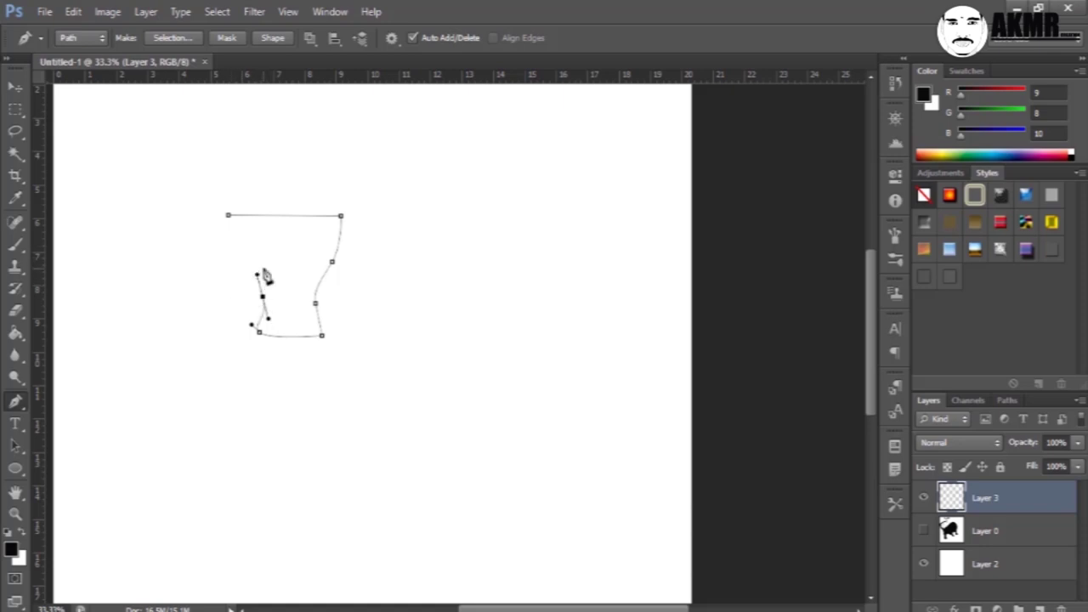
pyautogui.moveTo(261, 283); pyautogui.dragTo(280, 289)
pyautogui.moveTo(269, 294); pyautogui.dragTo(272, 316)
pyautogui.moveTo(246, 234); pyautogui.dragTo(269, 215)
pyautogui.keyDown('ctrl'); pyautogui.click(245, 252); pyautogui.keyUp('ctrl')
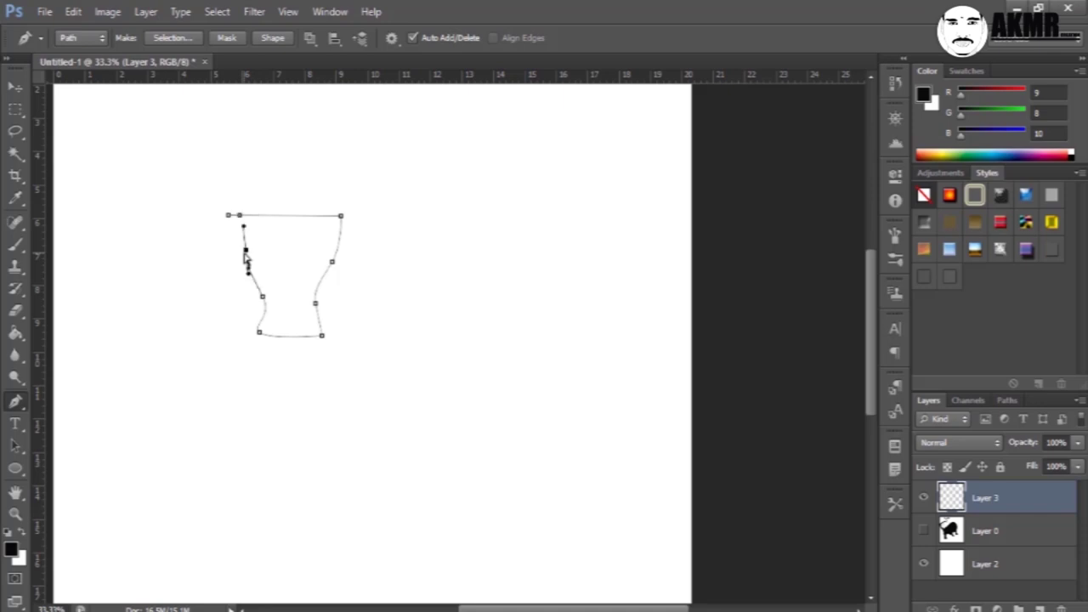
pyautogui.moveTo(244, 251); pyautogui.dragTo(243, 250)
pyautogui.click(232, 218)
pyautogui.click(243, 216)
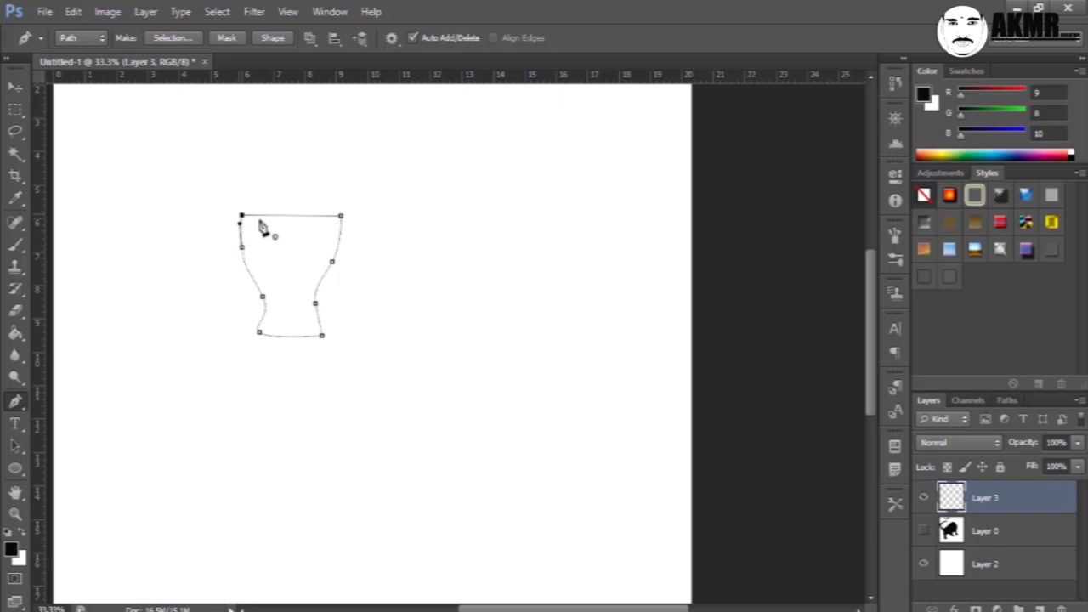
pyautogui.rightClick(305, 257)
# Step: Convert the cup outline to a selection and fill it solid black
pyautogui.click(426, 325)
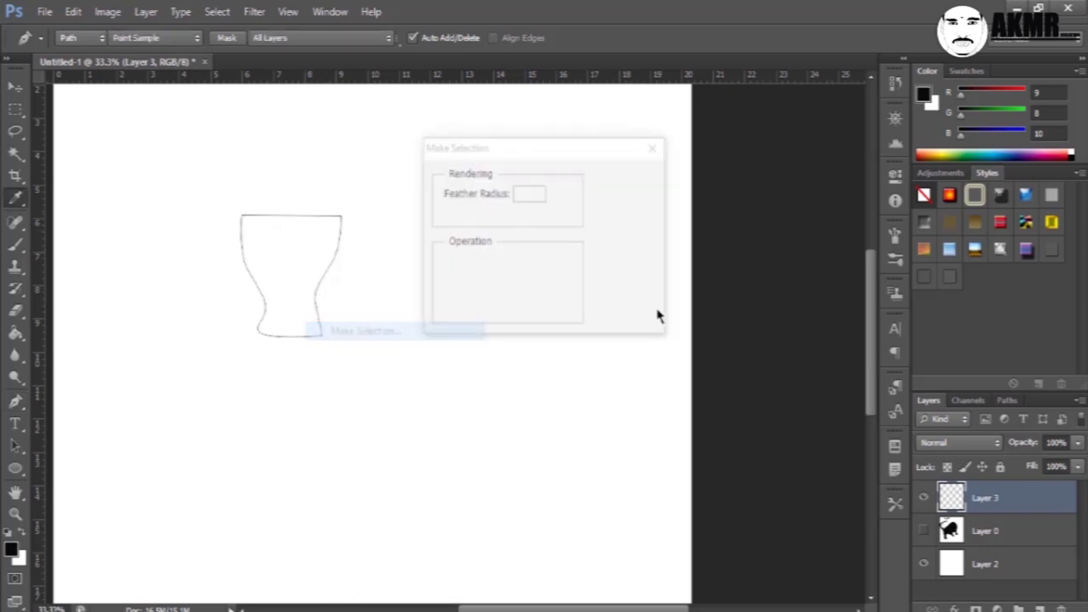
pyautogui.click(607, 183)
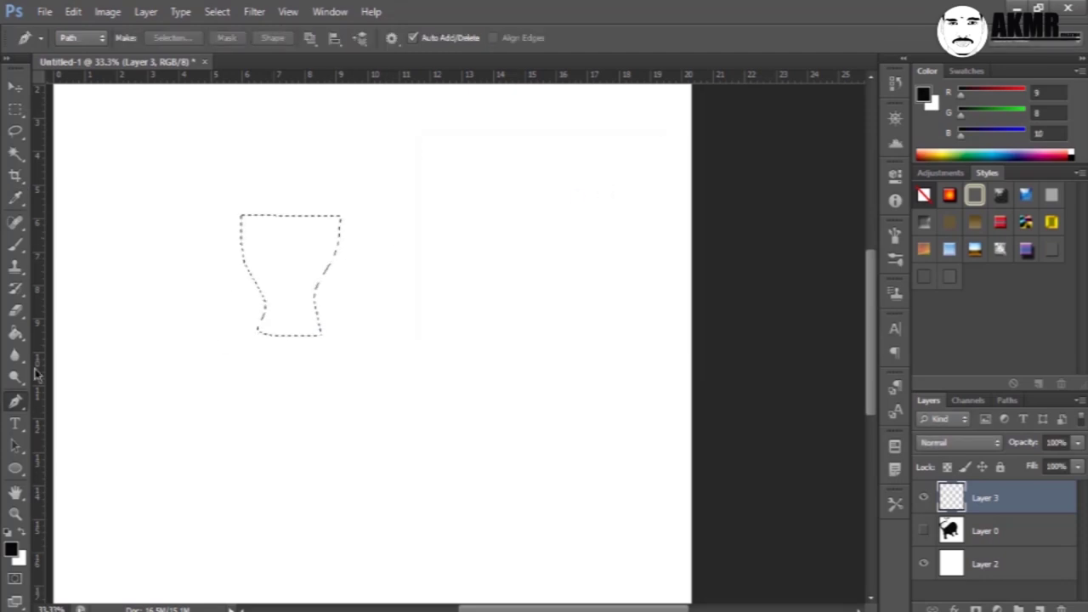
pyautogui.press('g')
pyautogui.click(287, 263)
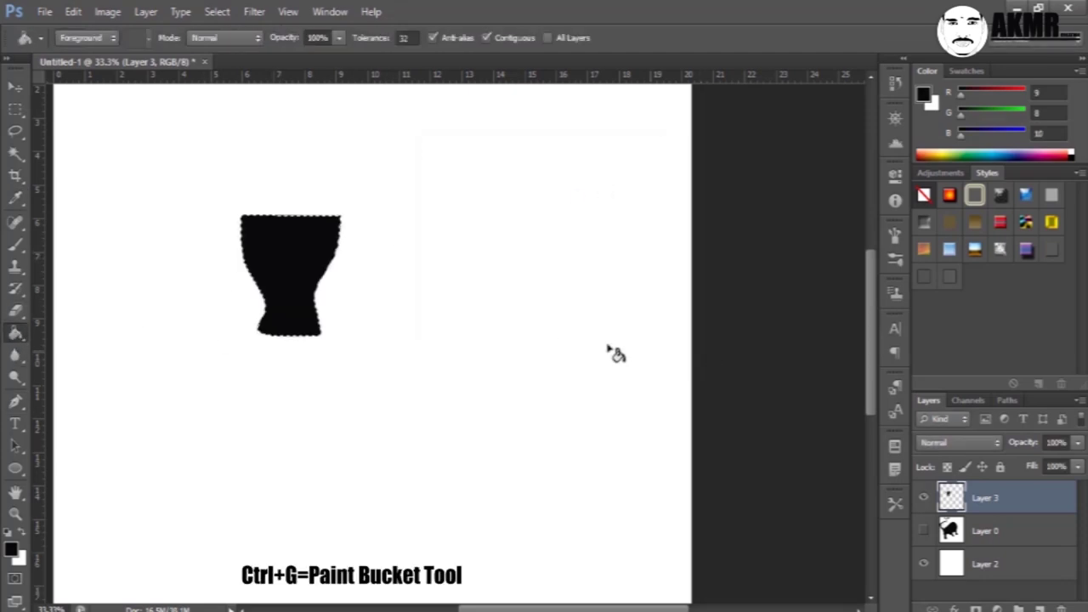
pyautogui.hotkey('ctrl', 'd')
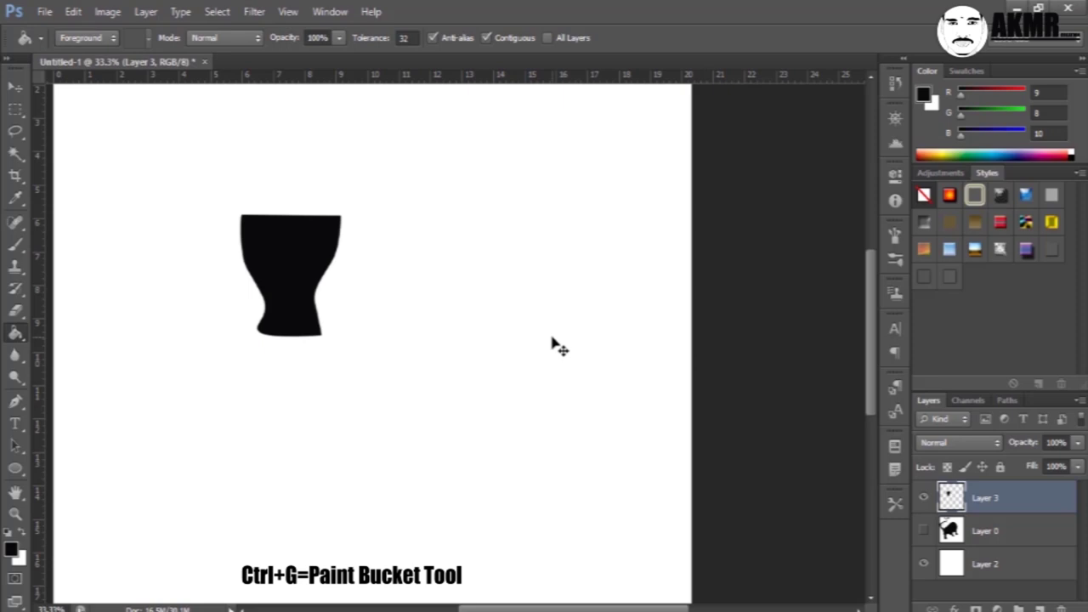
# Step: Select the cup's right half with a pen path and delete it
pyautogui.press('p')
pyautogui.click(284, 198)
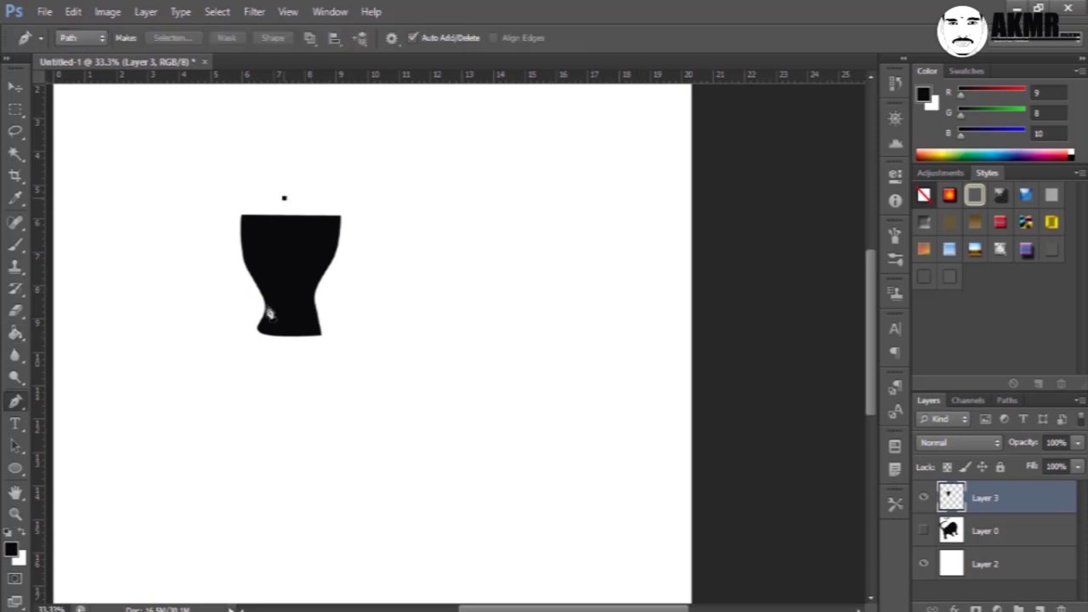
pyautogui.click(293, 366)
pyautogui.moveTo(393, 318); pyautogui.dragTo(393, 308)
pyautogui.moveTo(400, 178); pyautogui.dragTo(429, 169)
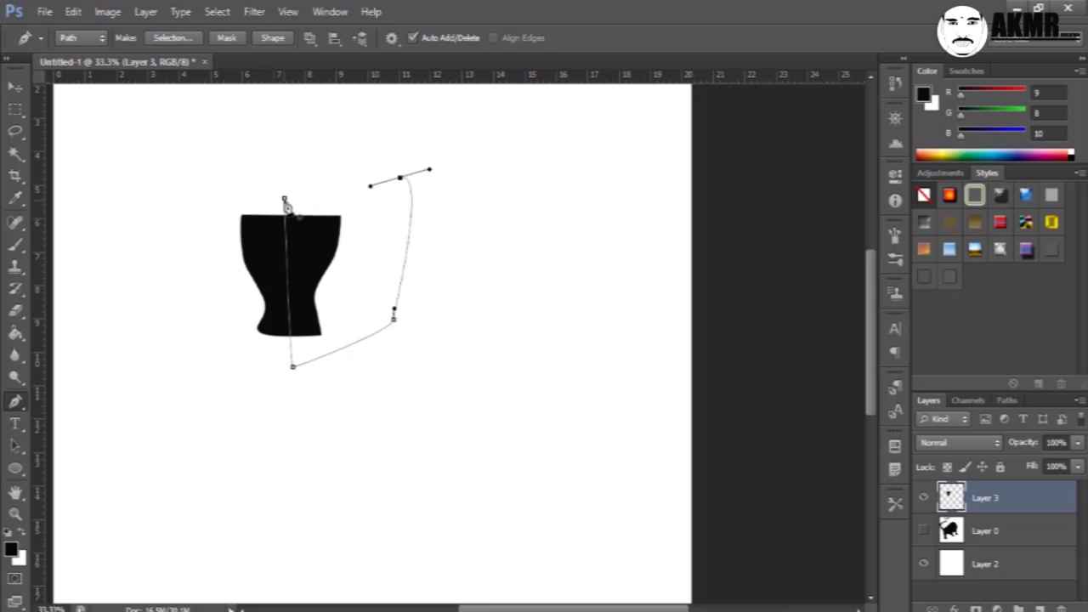
pyautogui.click(286, 204)
pyautogui.rightClick(330, 246)
pyautogui.click(437, 325)
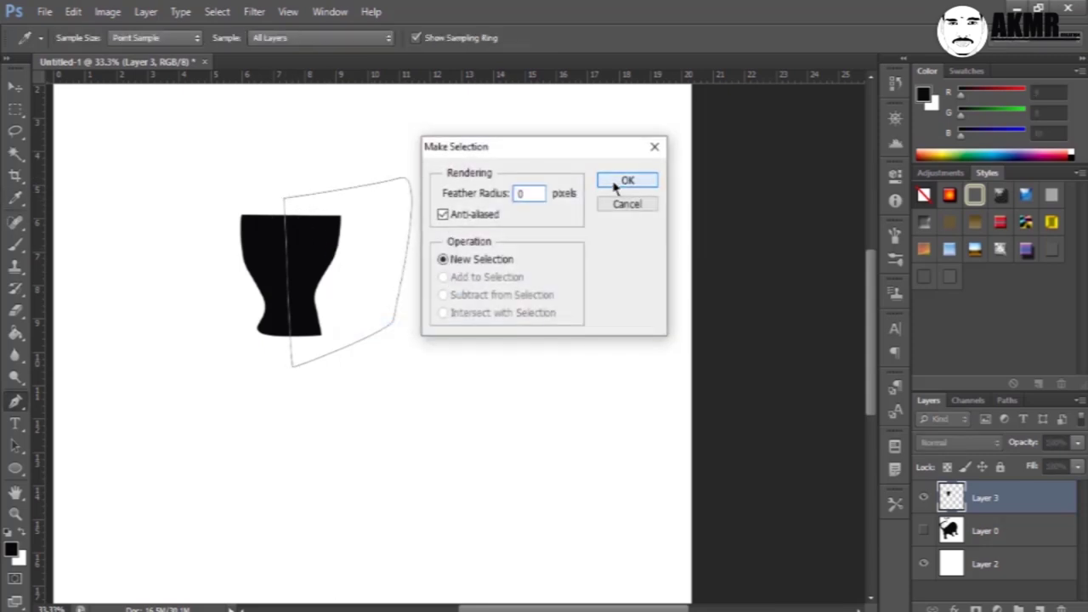
pyautogui.click(616, 187)
pyautogui.press('Delete')
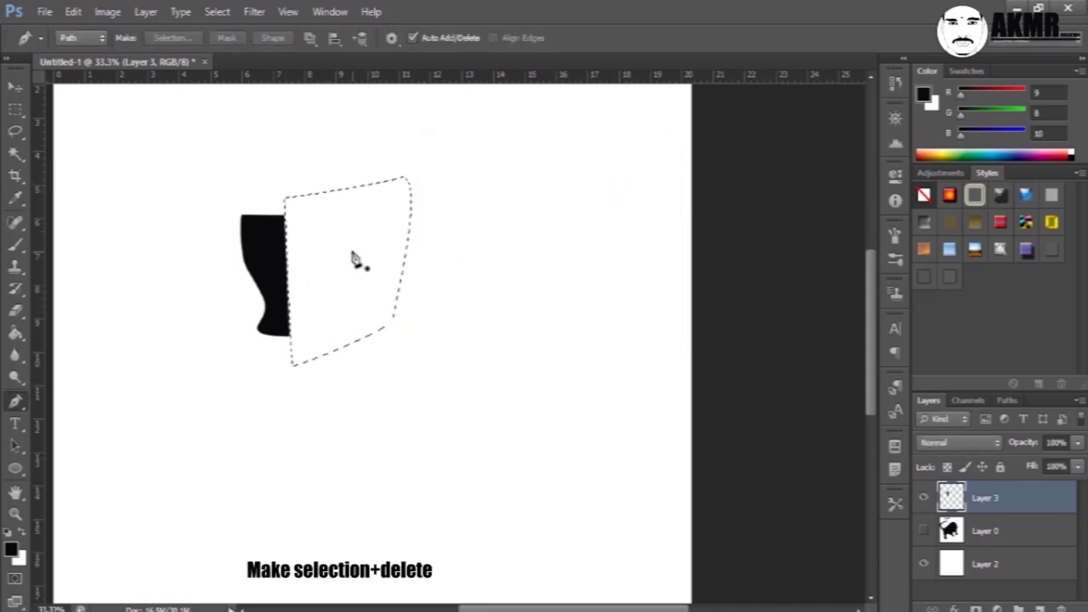
pyautogui.hotkey('ctrl', 'd')
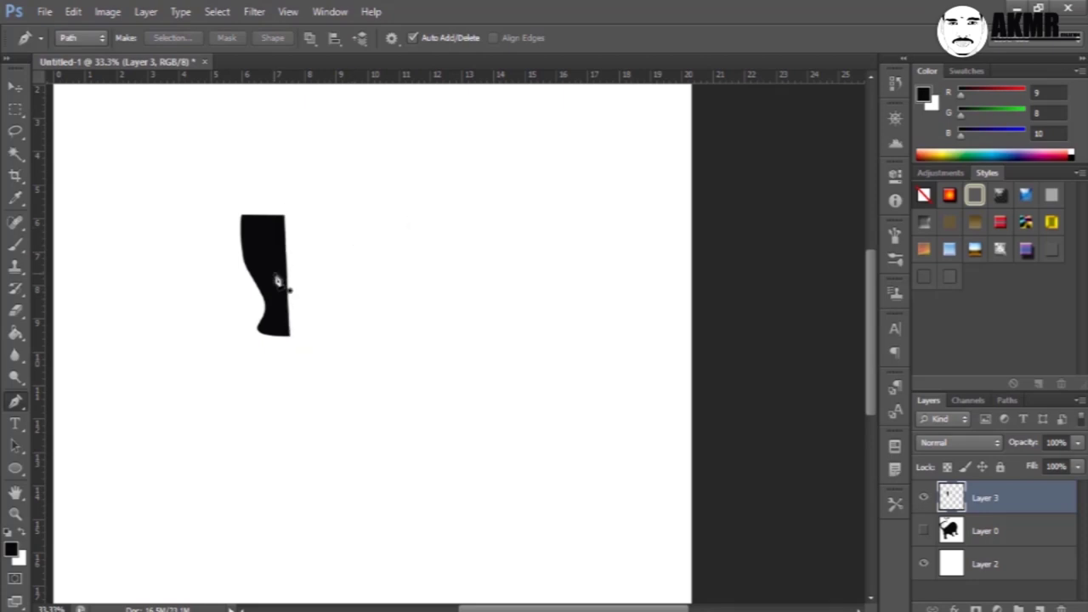
# Step: Duplicate the black half, flip the copy horizontally, and butt it against the left half
pyautogui.press('v')
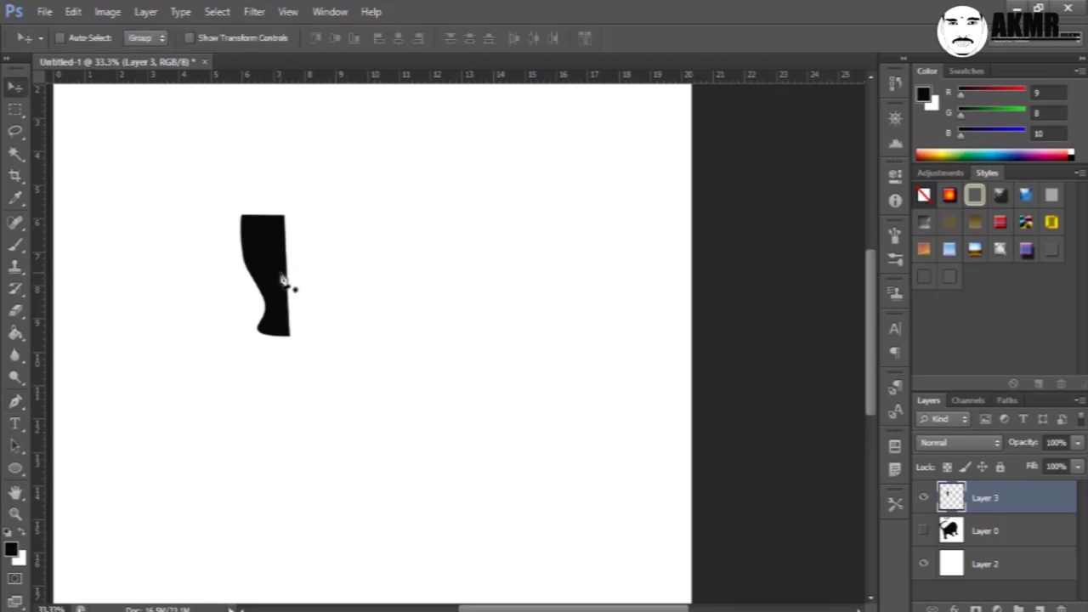
pyautogui.moveTo(277, 283); pyautogui.dragTo(344, 287)
pyautogui.hotkey('ctrl', 't')
pyautogui.rightClick(344, 286)
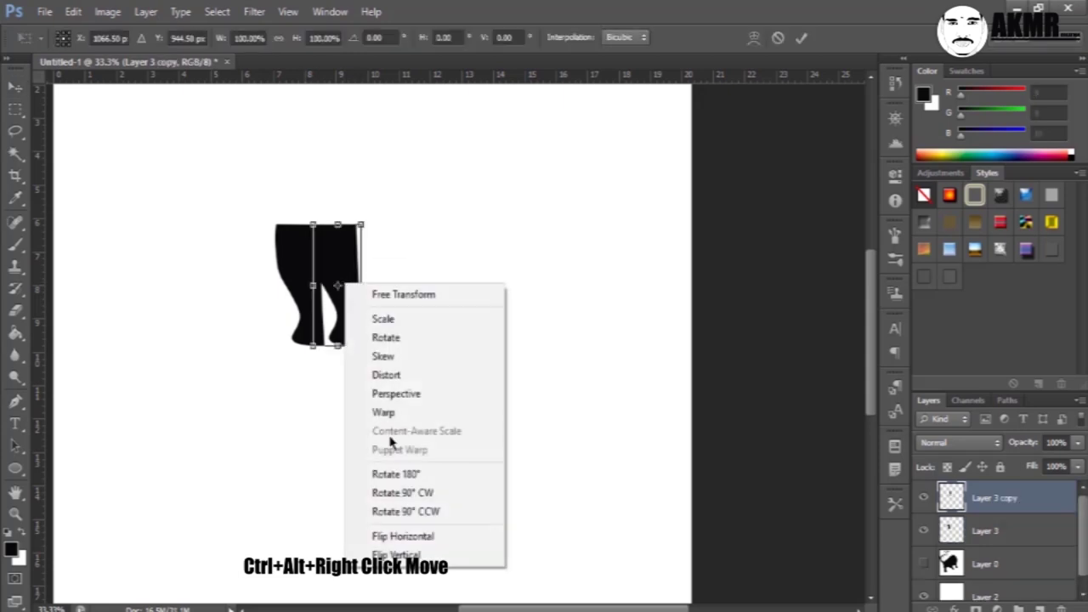
pyautogui.click(412, 542)
pyautogui.moveTo(345, 255); pyautogui.dragTo(351, 255)
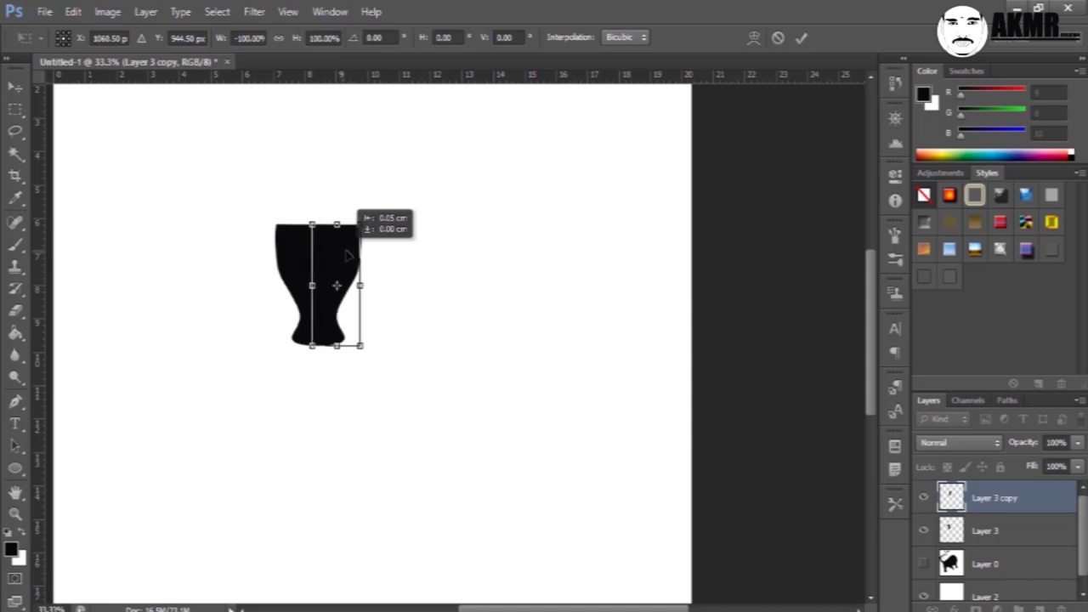
pyautogui.click(801, 38)
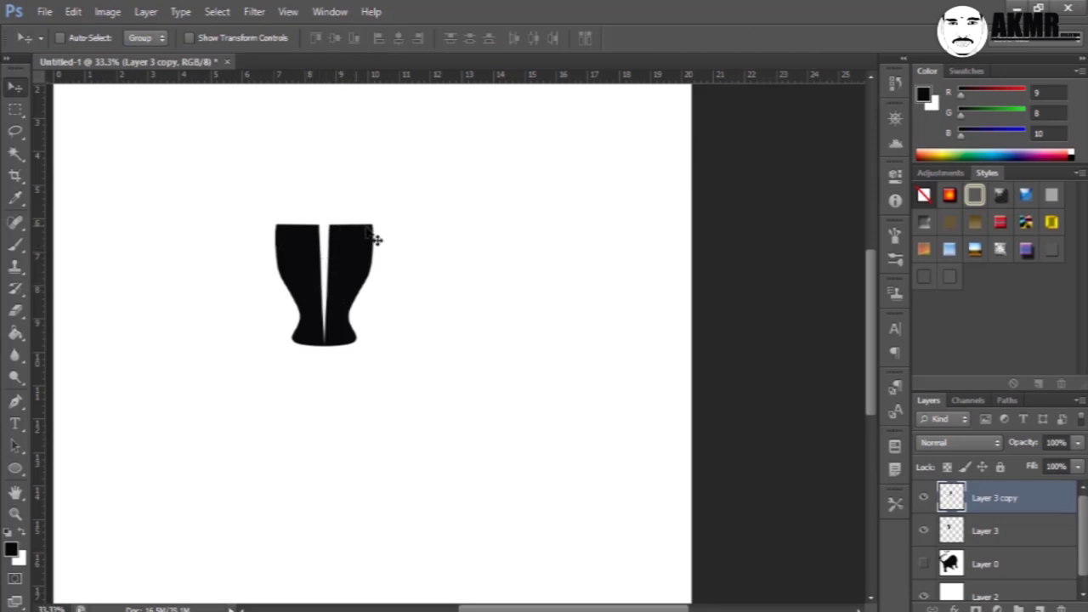
# Step: Rotate the mirrored half about 6.52° outward and nudge it down slightly
pyautogui.press('p')
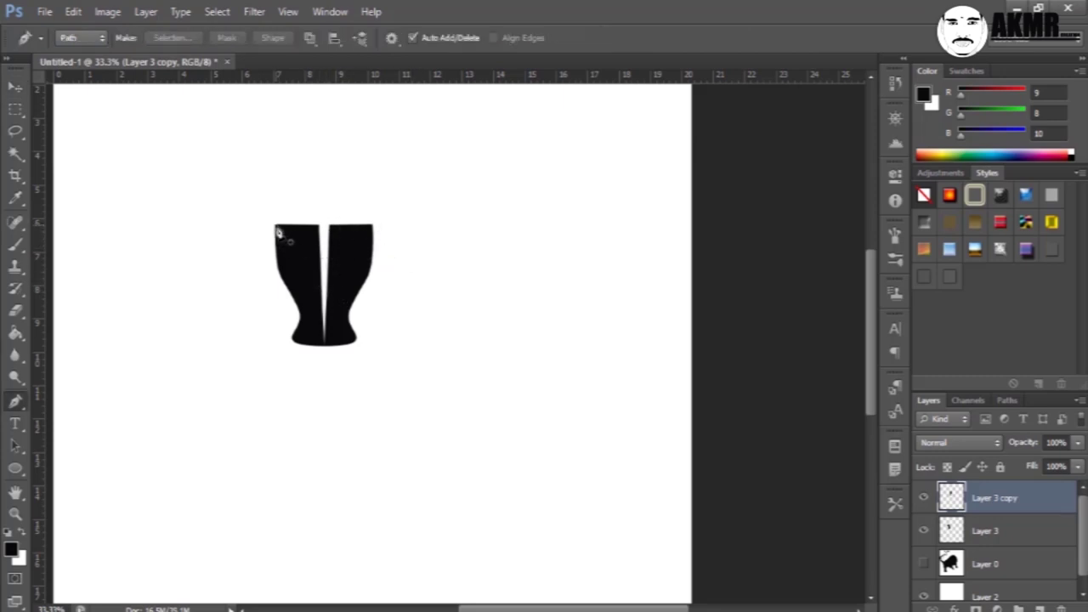
pyautogui.press('v')
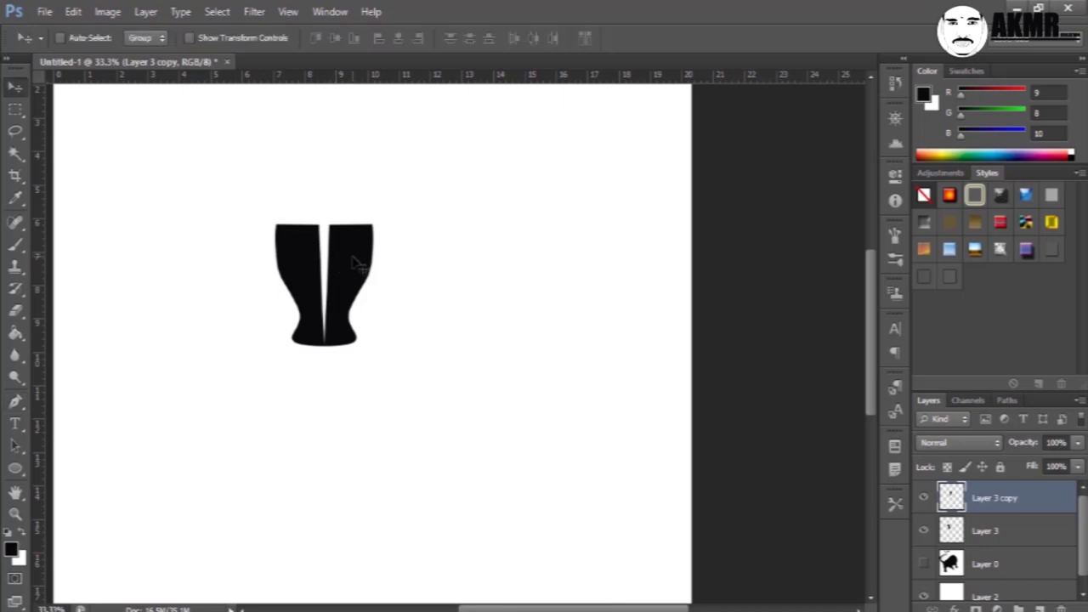
pyautogui.hotkey('ctrl', 't')
pyautogui.moveTo(447, 289); pyautogui.dragTo(447, 306)
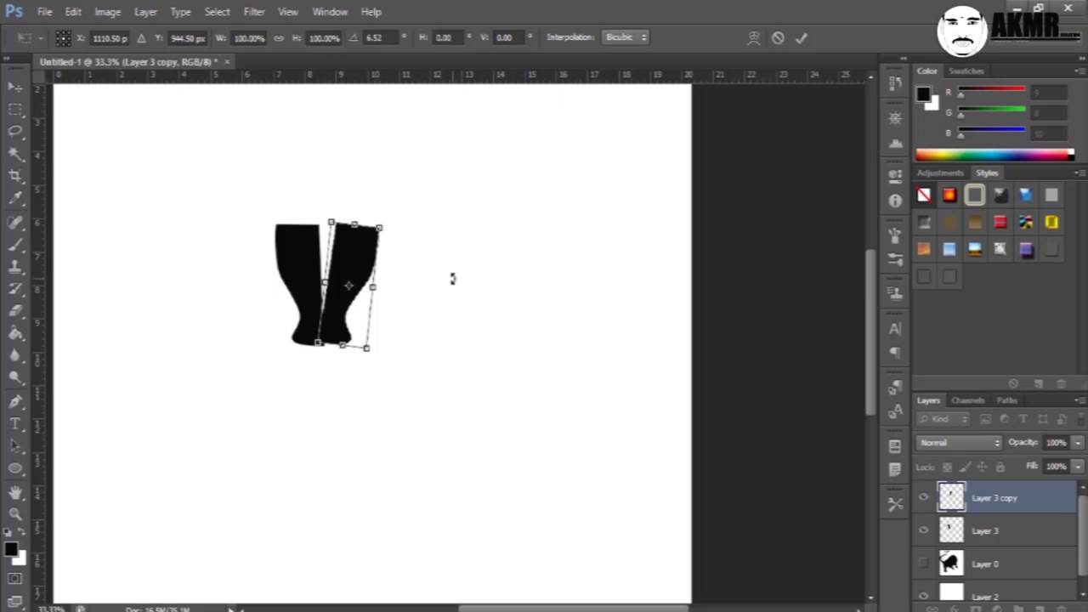
pyautogui.press('Down')
pyautogui.press('Down')
pyautogui.press('Down')
pyautogui.press('Down')
pyautogui.press('Down')
pyautogui.press('Down')
pyautogui.press('Down')
pyautogui.press('Down')
pyautogui.press('Down')
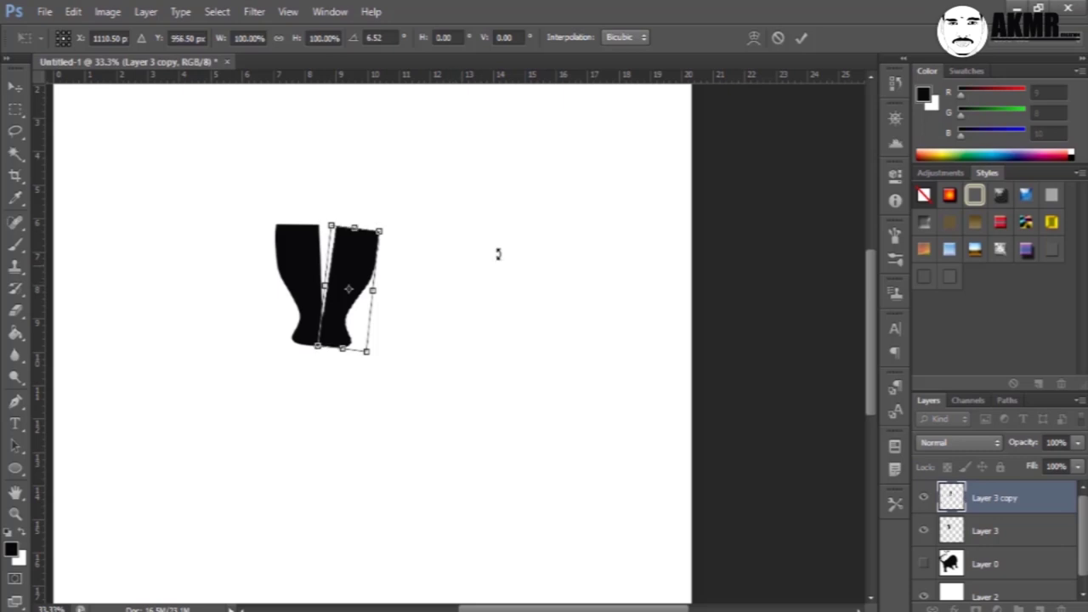
pyautogui.click(800, 38)
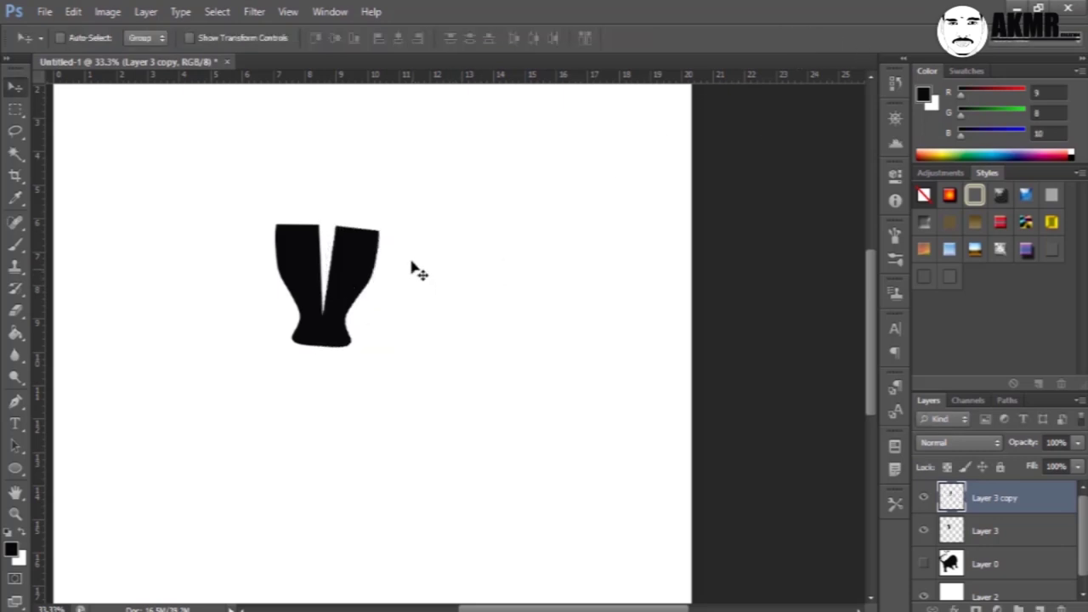
pyautogui.press('p')
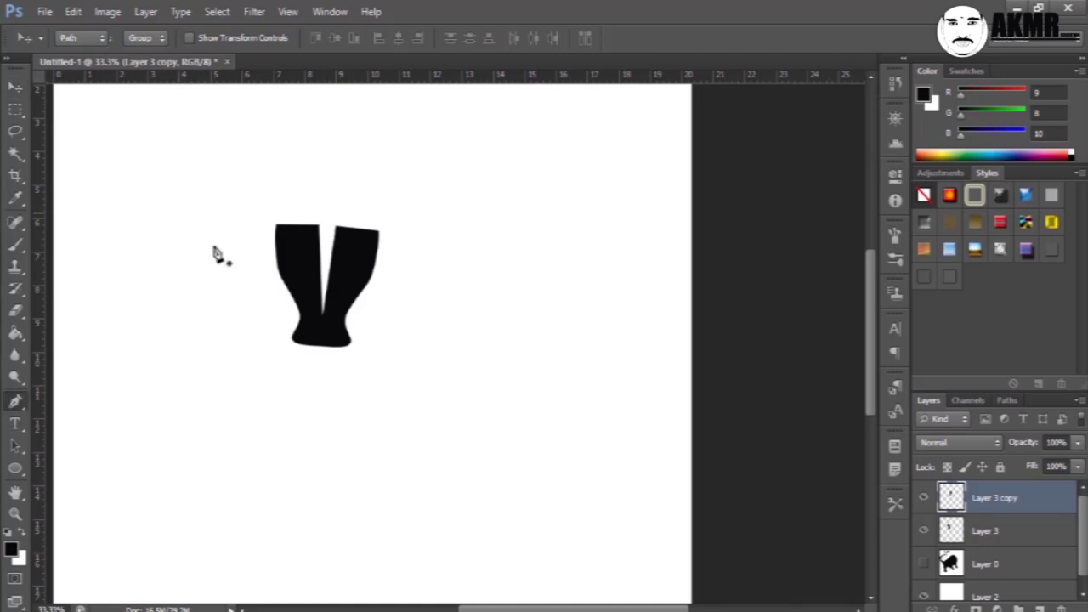
# Step: Draw a triangular path over the white gap and convert it to a selection
pyautogui.click(275, 223)
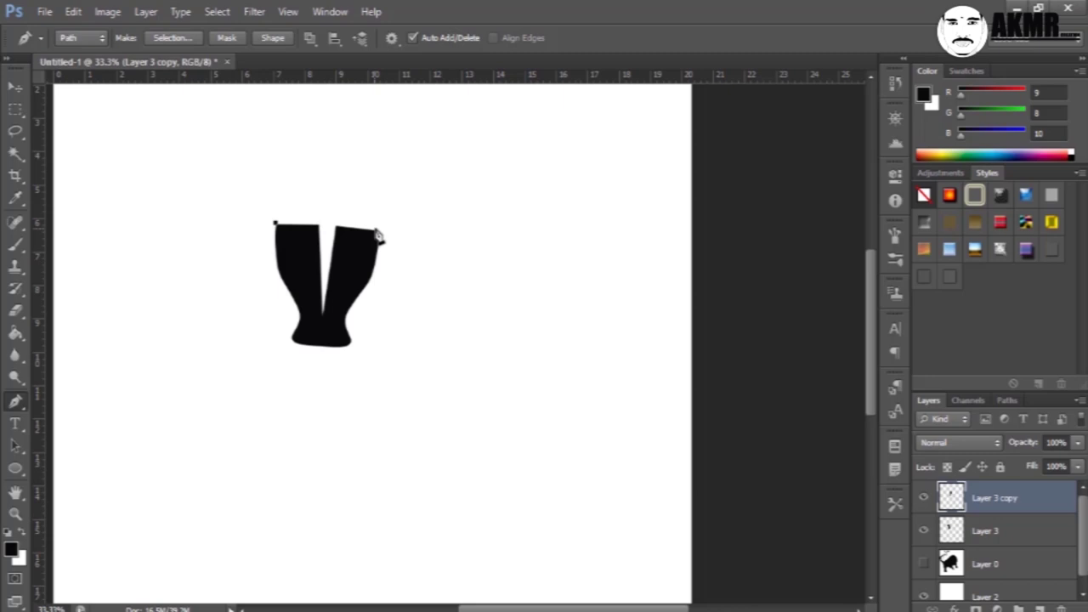
pyautogui.click(379, 230)
pyautogui.click(327, 321)
pyautogui.click(276, 225)
pyautogui.hotkey('ctrl', 'z')
pyautogui.click(277, 224)
pyautogui.rightClick(314, 272)
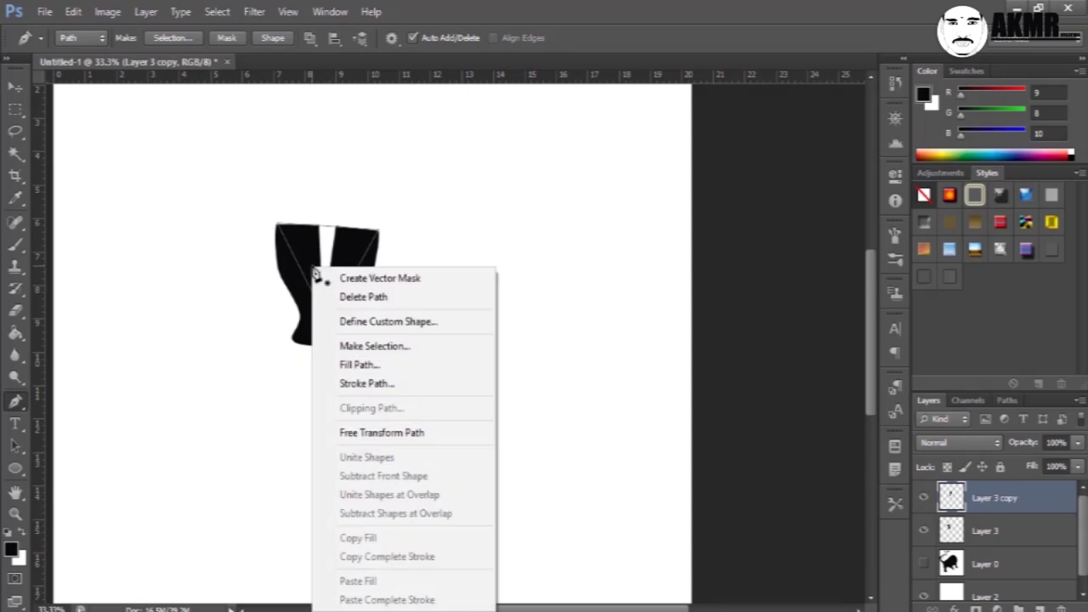
pyautogui.click(357, 345)
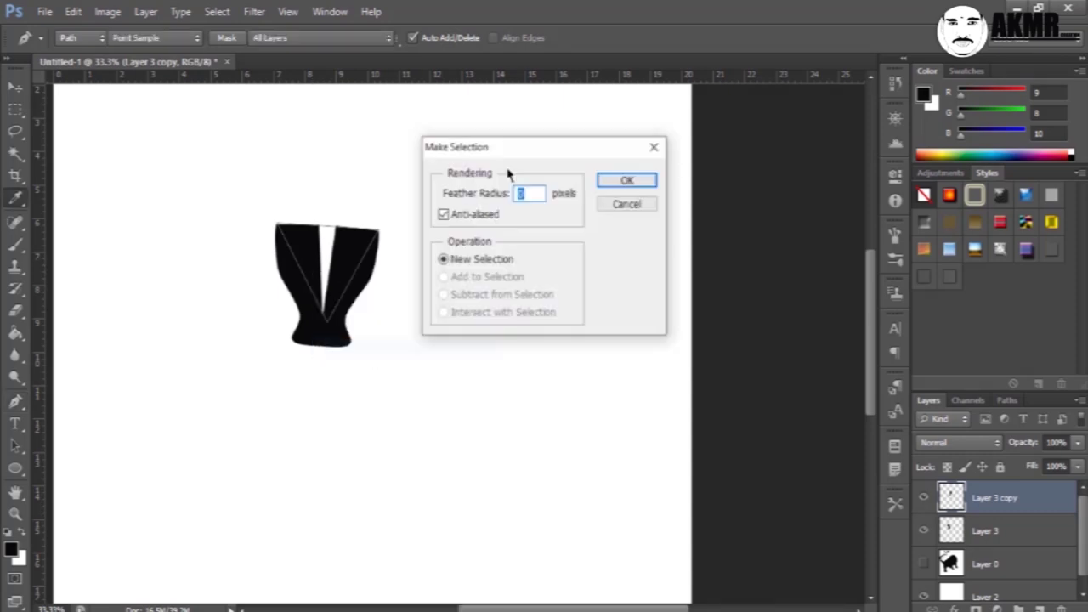
pyautogui.click(627, 180)
# Step: Fill the gap black, merge the copy down into Layer 3, and fill the seam
pyautogui.press('g')
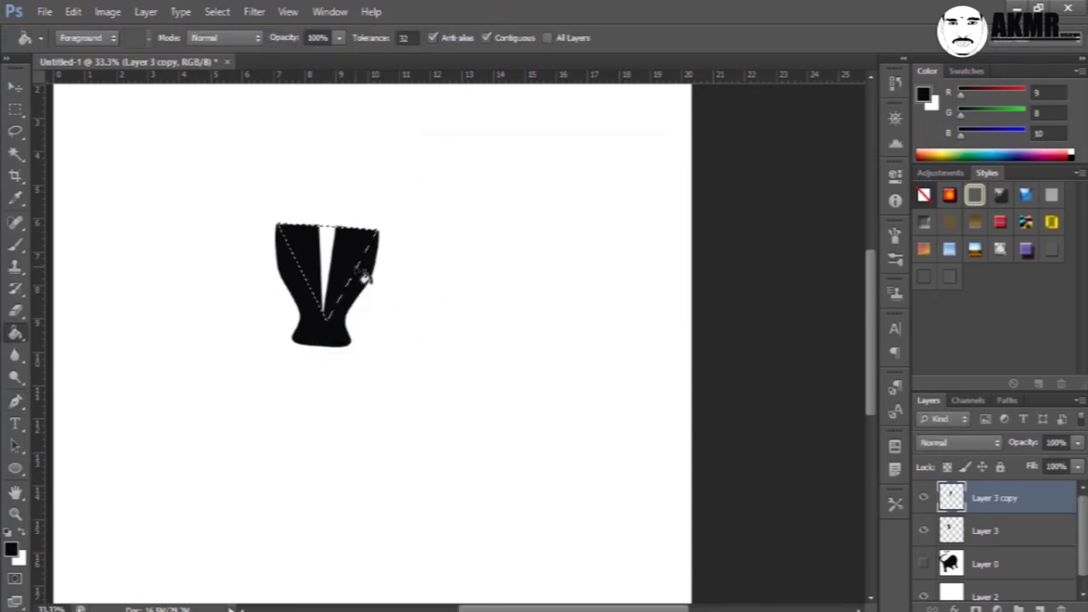
pyautogui.click(332, 270)
pyautogui.hotkey('ctrl', 'd')
pyautogui.hotkey('ctrl', 'e')
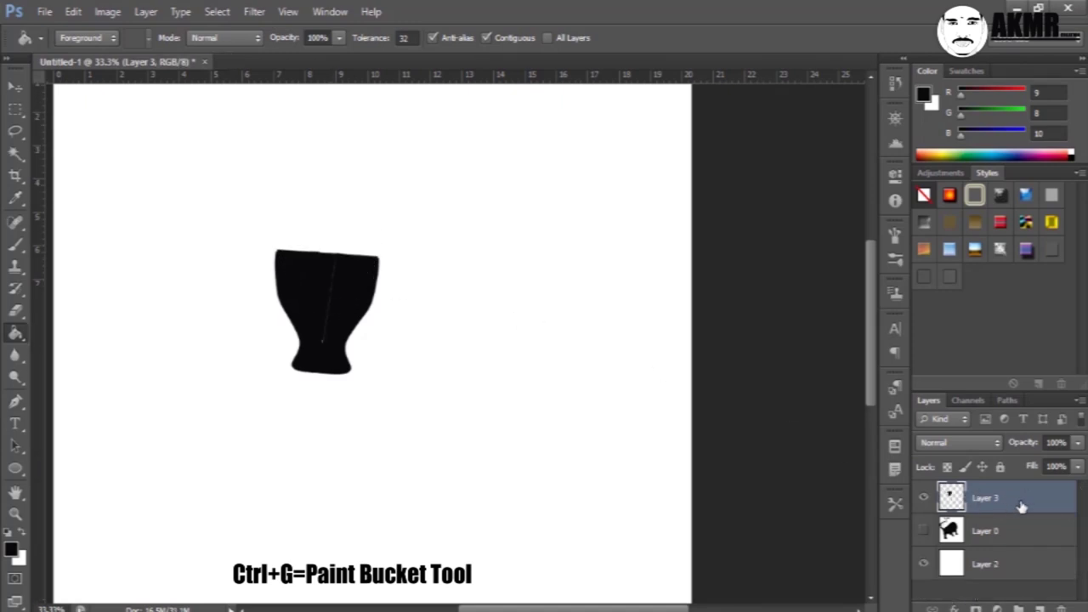
pyautogui.click(340, 323)
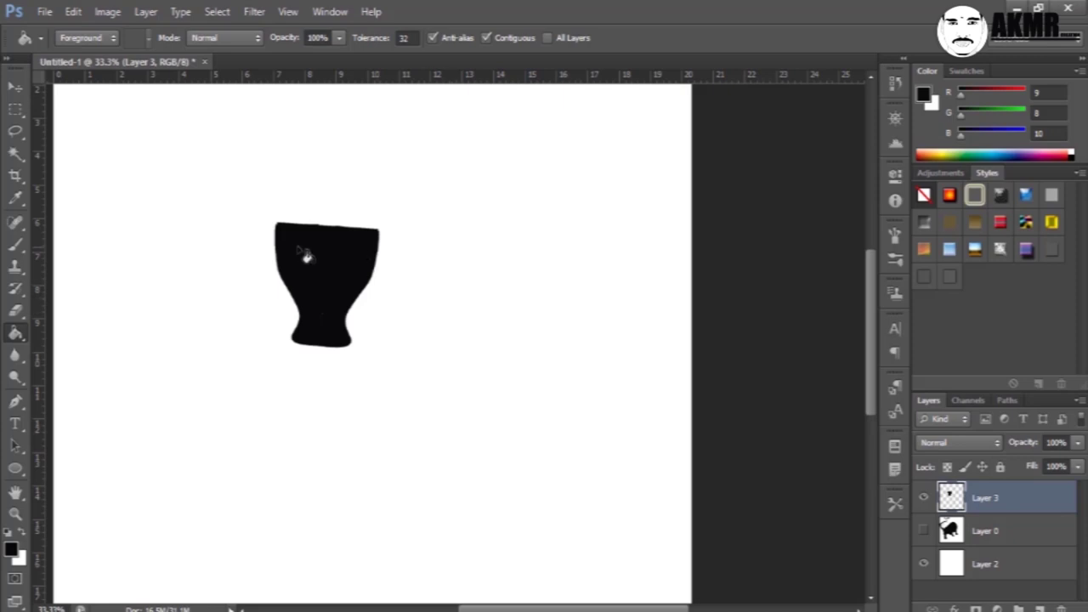
pyautogui.press('p')
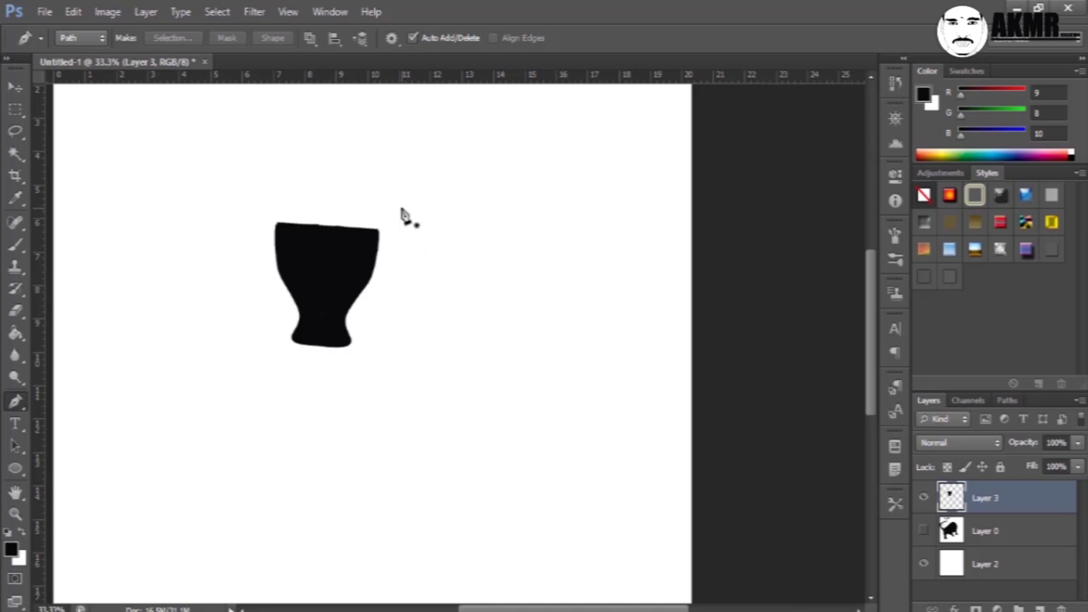
# Step: Draw a closed, curved dome-shaped ear path above the head's upper right
pyautogui.click(384, 190)
pyautogui.moveTo(434, 204); pyautogui.dragTo(457, 231)
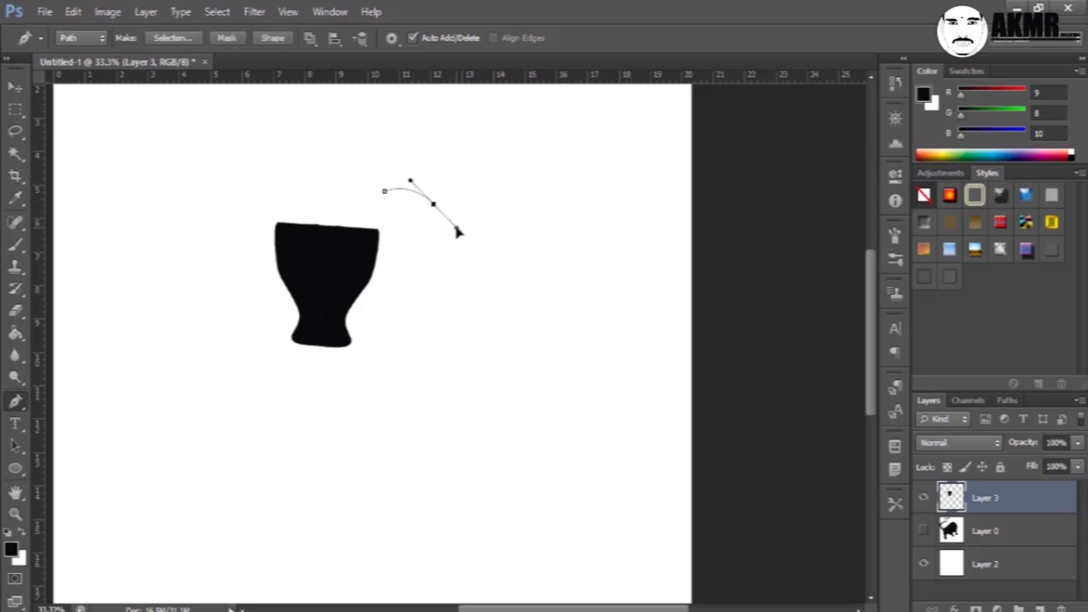
pyautogui.click(457, 230)
pyautogui.moveTo(381, 230); pyautogui.dragTo(353, 225)
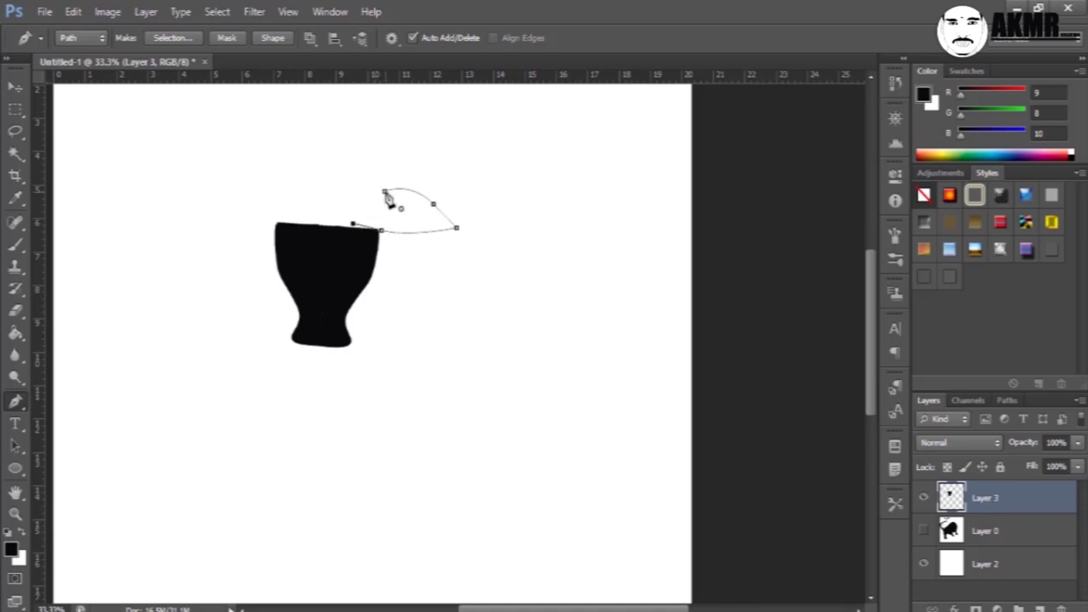
pyautogui.moveTo(384, 190); pyautogui.dragTo(419, 186)
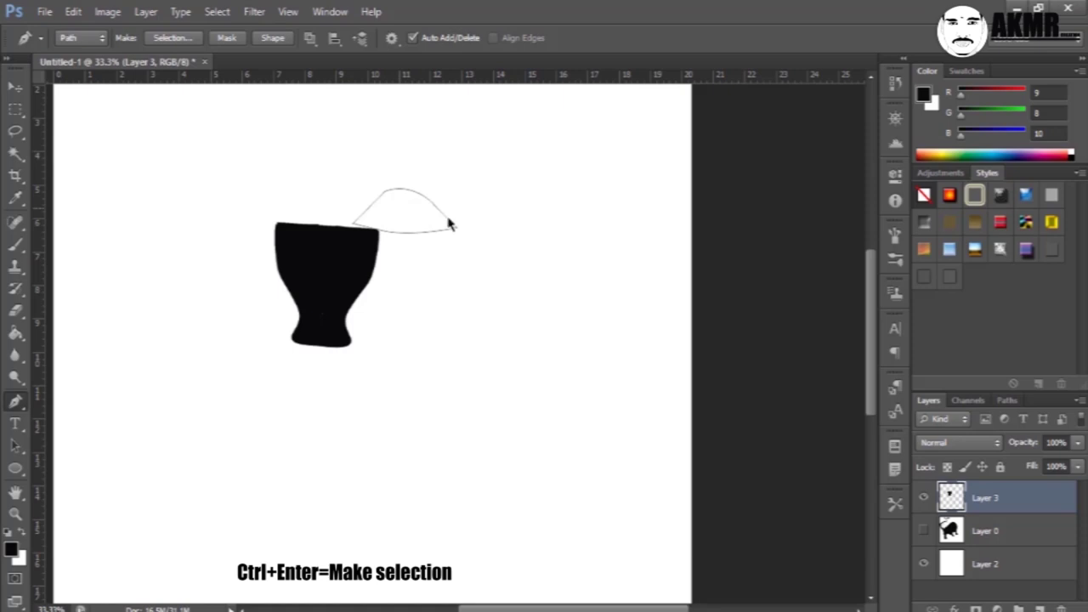
# Step: Convert the ear path to a selection and fill it solid black
pyautogui.rightClick(399, 208)
pyautogui.click(478, 284)
pyautogui.click(629, 181)
pyautogui.press('g')
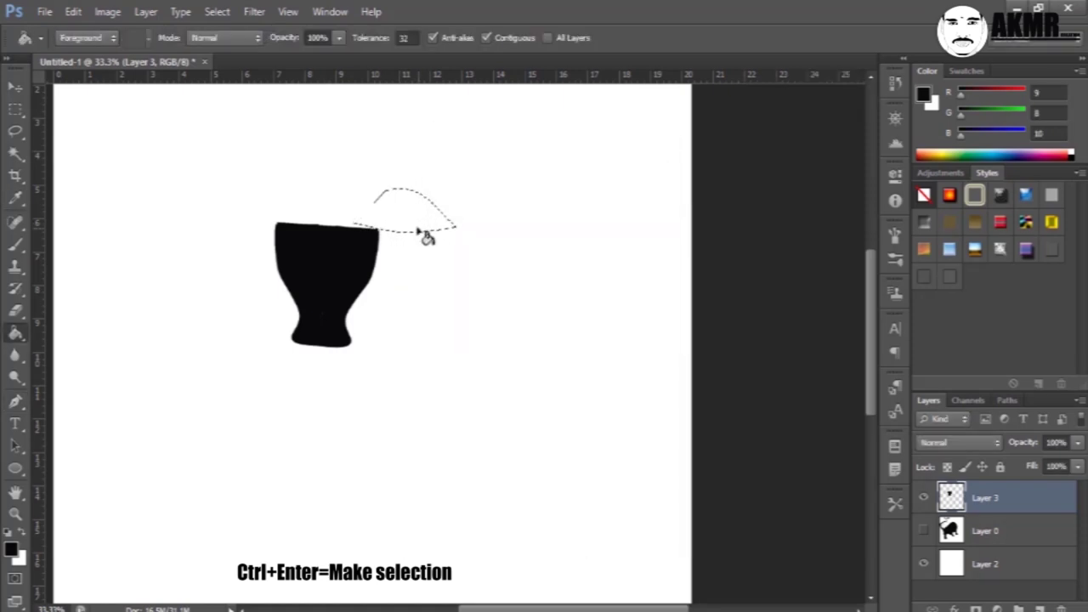
pyautogui.click(436, 213)
pyautogui.hotkey('ctrl', 'd')
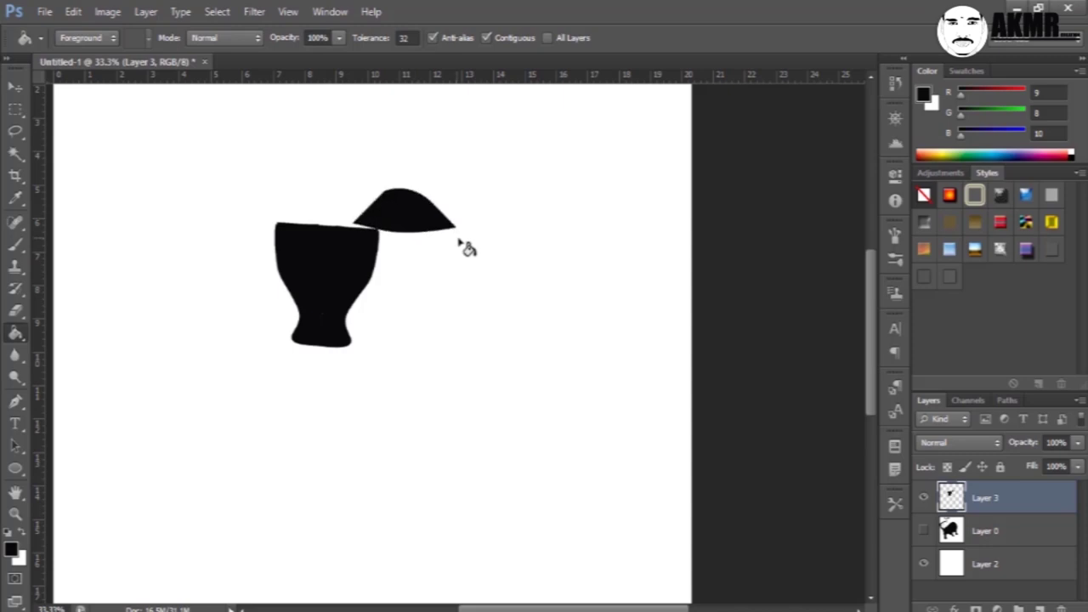
# Step: Duplicate the right ear to the head's upper left, undoing an accidental nudge first
pyautogui.press('v')
pyautogui.moveTo(413, 219); pyautogui.dragTo(431, 222)
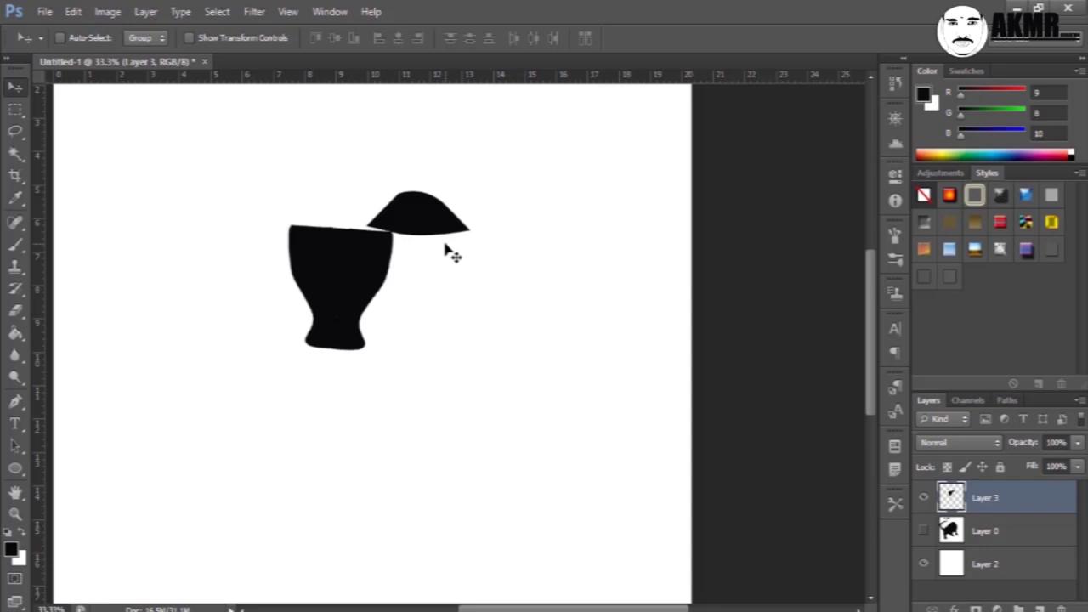
pyautogui.hotkey('ctrl', 'alt', 'z')
pyautogui.hotkey('ctrl', 'alt', 'z')
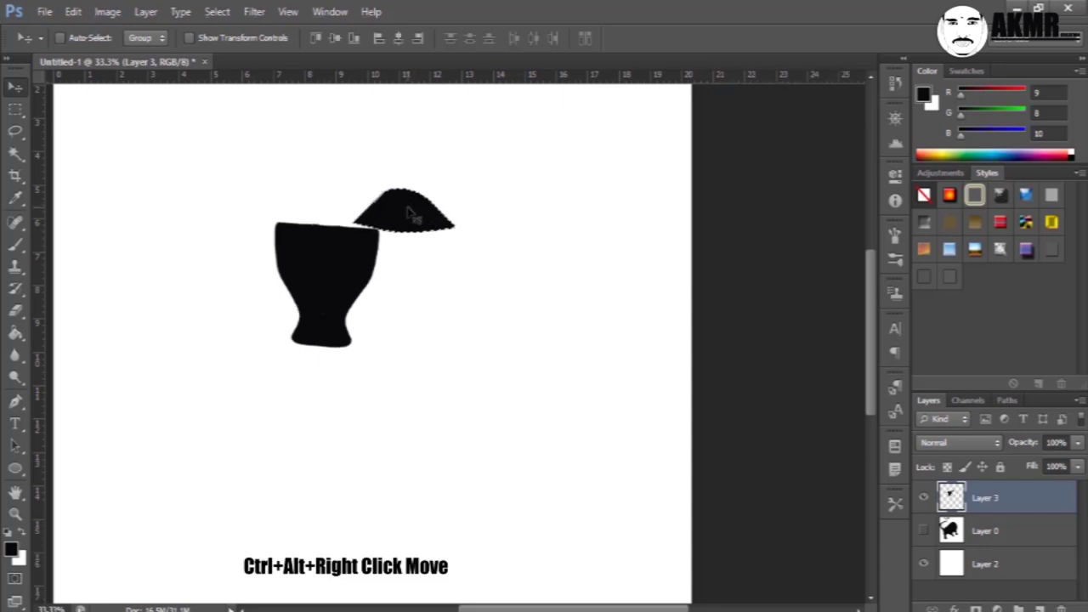
pyautogui.moveTo(408, 213); pyautogui.dragTo(258, 197)
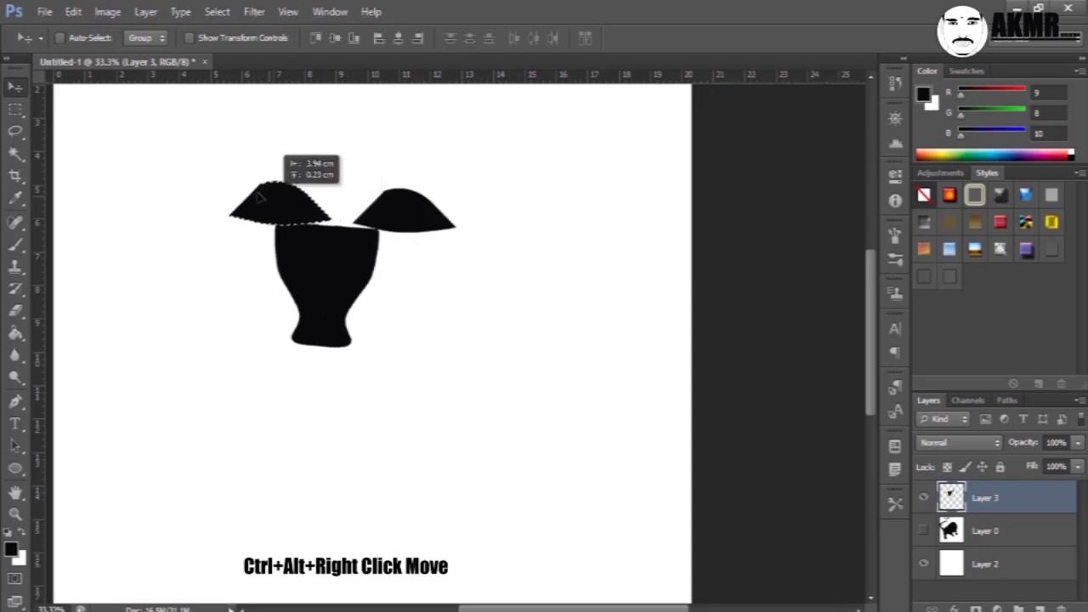
# Step: Flip the copied ear horizontally and vertically, then rotate it about 159° outward
pyautogui.hotkey('ctrl', 't')
pyautogui.rightClick(271, 198)
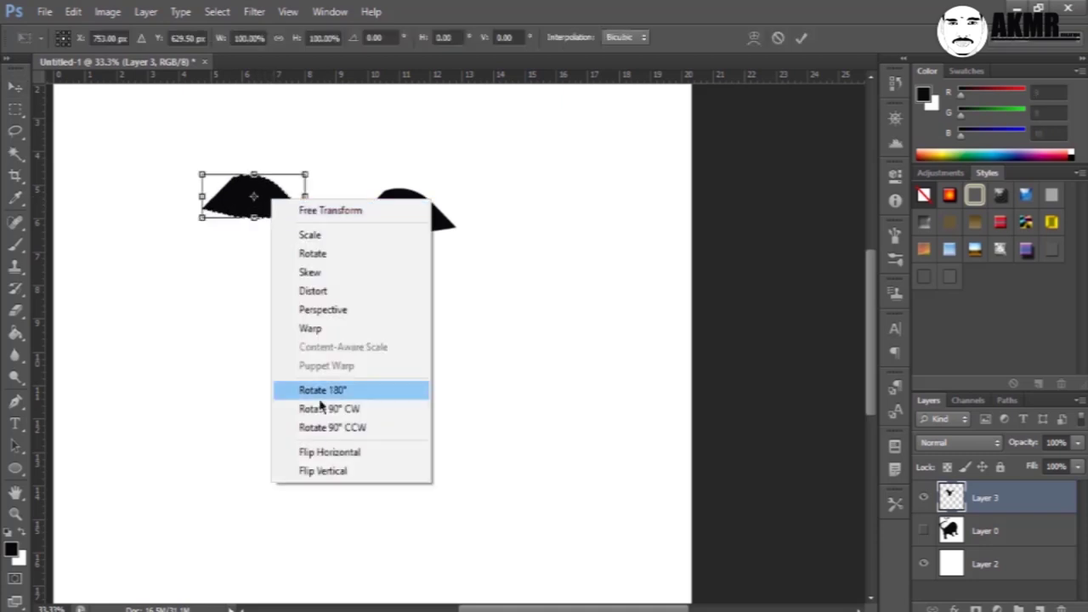
pyautogui.click(332, 452)
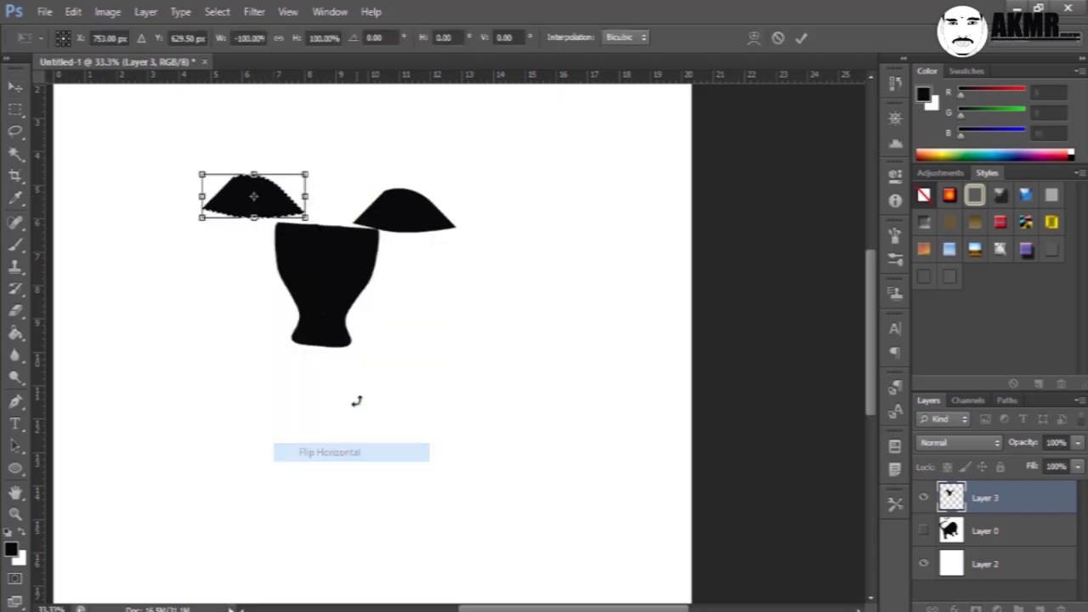
pyautogui.rightClick(283, 195)
pyautogui.click(340, 464)
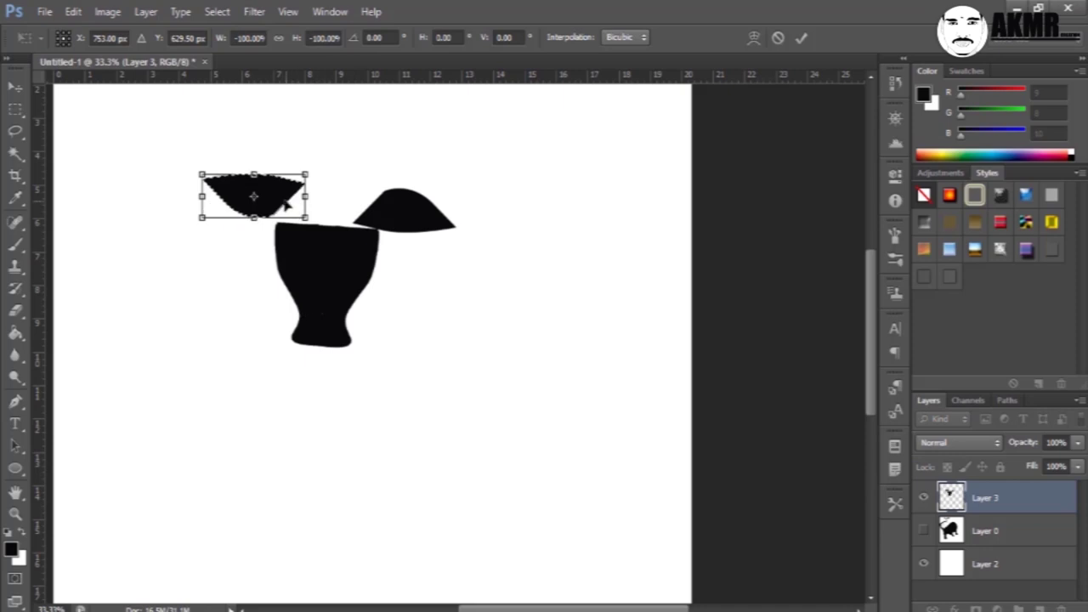
pyautogui.moveTo(365, 224)
pyautogui.mouseDown()
pyautogui.moveTo(296, 180)
pyautogui.moveTo(277, 199)
pyautogui.mouseUp()
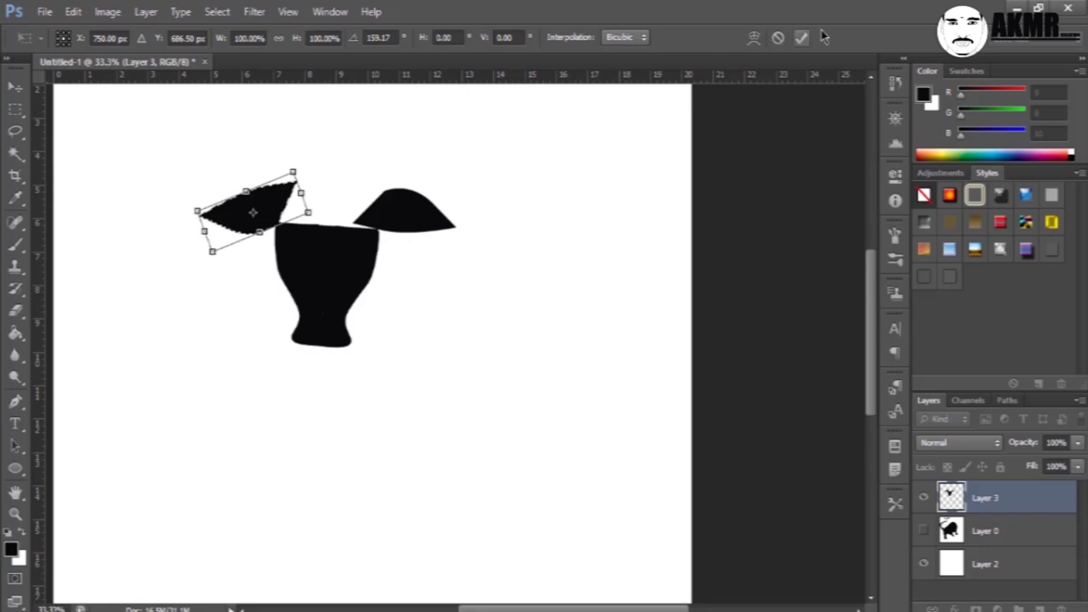
pyautogui.press('v')
pyautogui.press('Return')
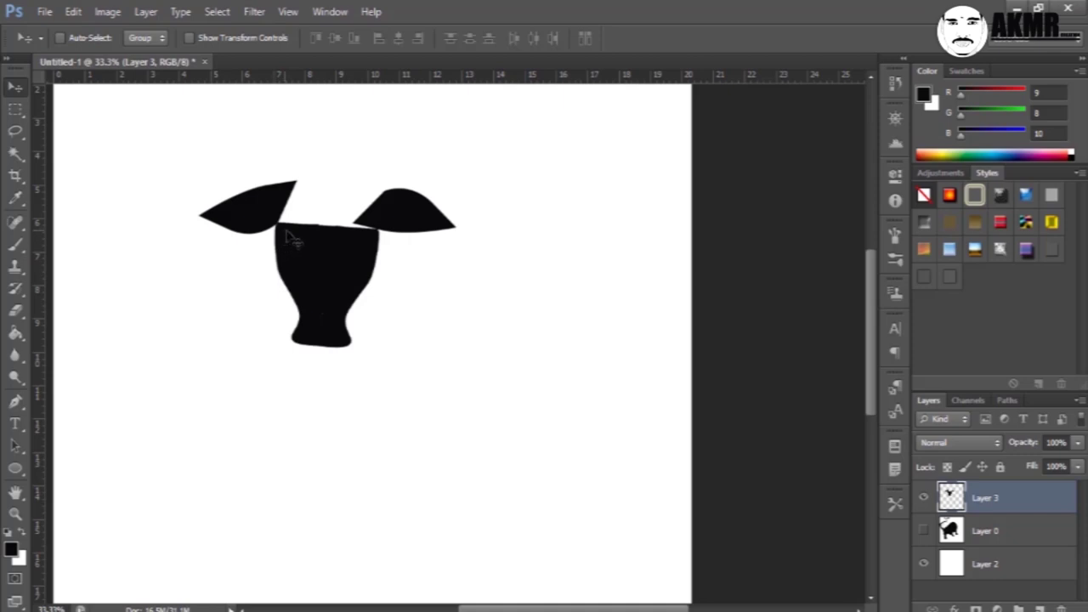
# Step: Trace a pen path around both curved horns, running from the left ear to the right ear
pyautogui.press('p')
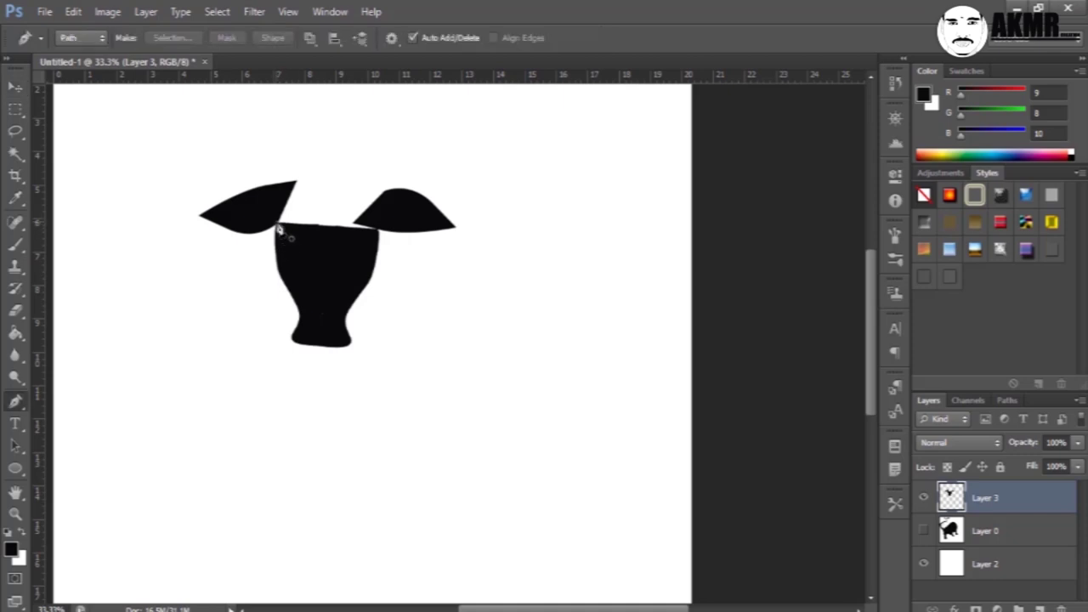
pyautogui.click(278, 228)
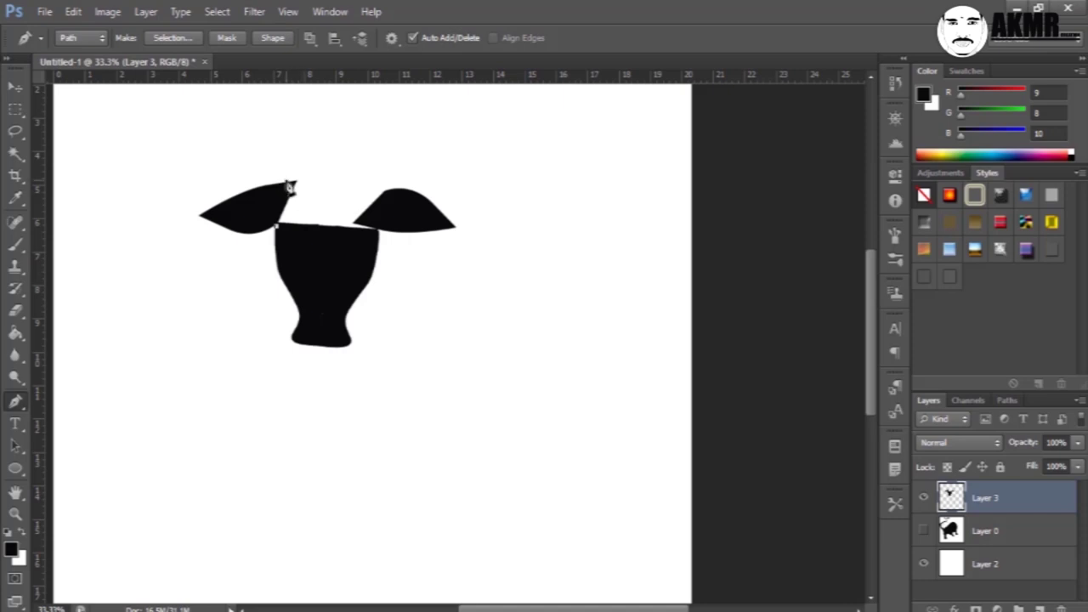
pyautogui.moveTo(246, 114); pyautogui.dragTo(287, 101)
pyautogui.moveTo(311, 211); pyautogui.dragTo(373, 195)
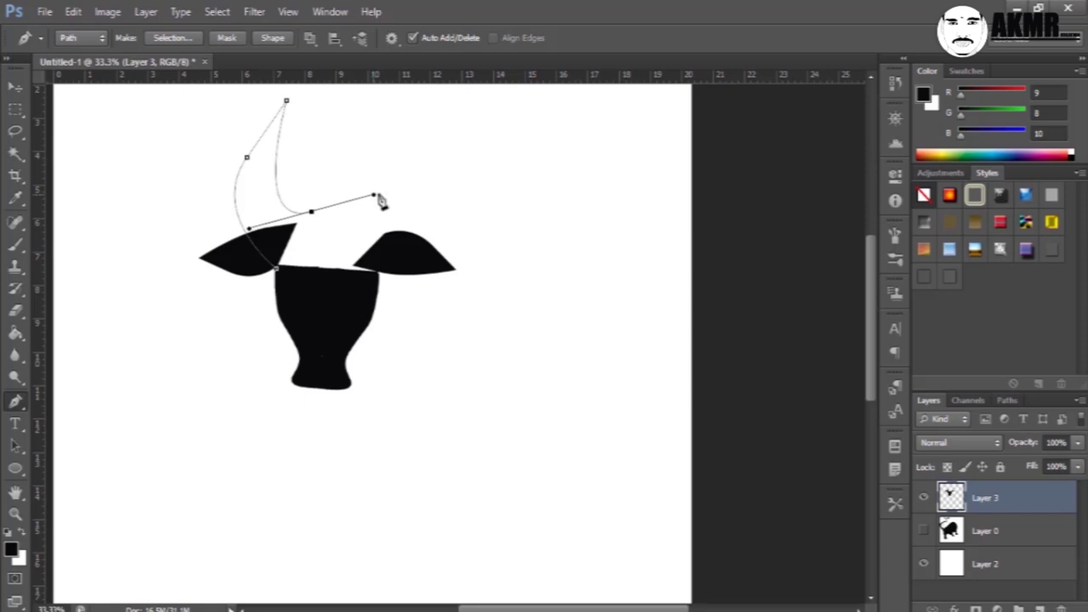
pyautogui.moveTo(330, 226); pyautogui.dragTo(415, 228)
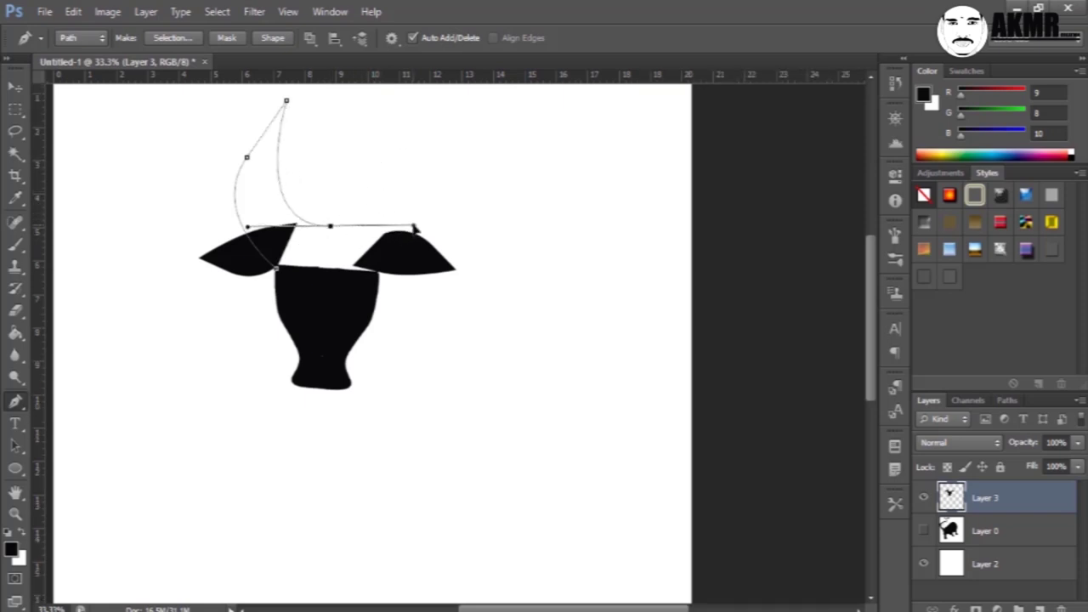
pyautogui.click(384, 104)
pyautogui.moveTo(381, 99); pyautogui.dragTo(389, 97)
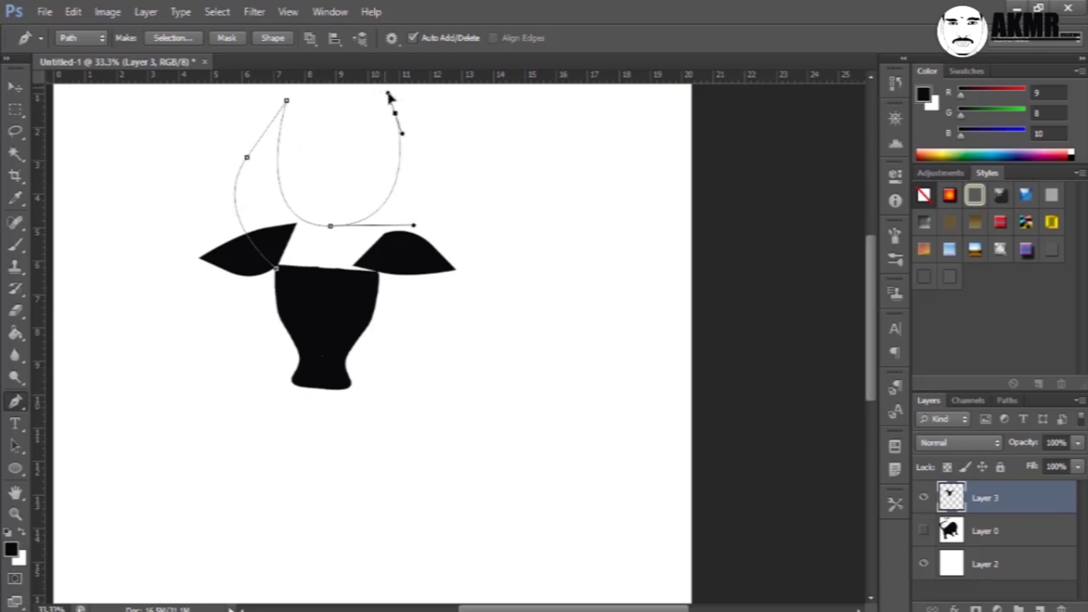
pyautogui.moveTo(395, 261)
pyautogui.mouseDown()
pyautogui.moveTo(323, 304)
pyautogui.moveTo(333, 306)
pyautogui.mouseUp()
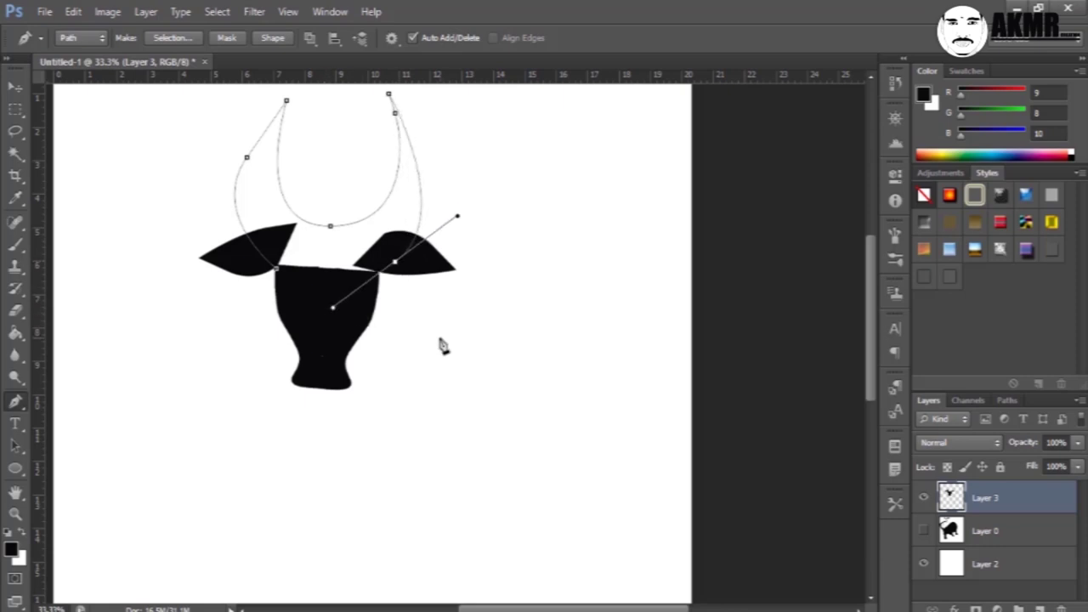
pyautogui.keyDown('ctrl'); pyautogui.click(247, 158); pyautogui.keyUp('ctrl')
pyautogui.keyDown('ctrl'); pyautogui.moveTo(297, 218); pyautogui.dragTo(300, 218); pyautogui.keyUp('ctrl')
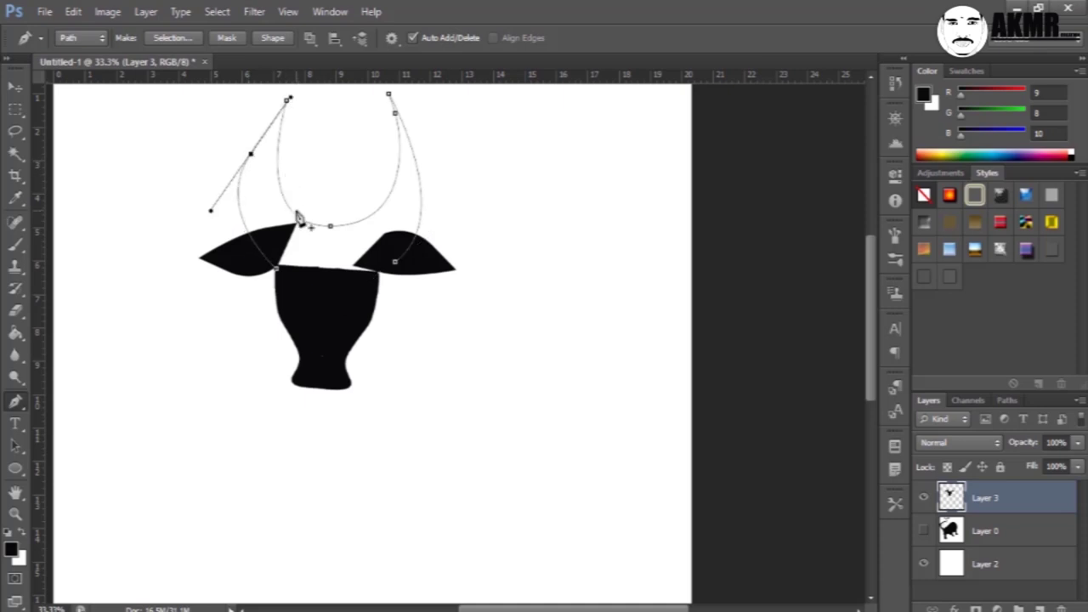
pyautogui.keyDown('ctrl'); pyautogui.click(364, 282); pyautogui.keyUp('ctrl')
pyautogui.keyDown('ctrl'); pyautogui.click(290, 288); pyautogui.keyUp('ctrl')
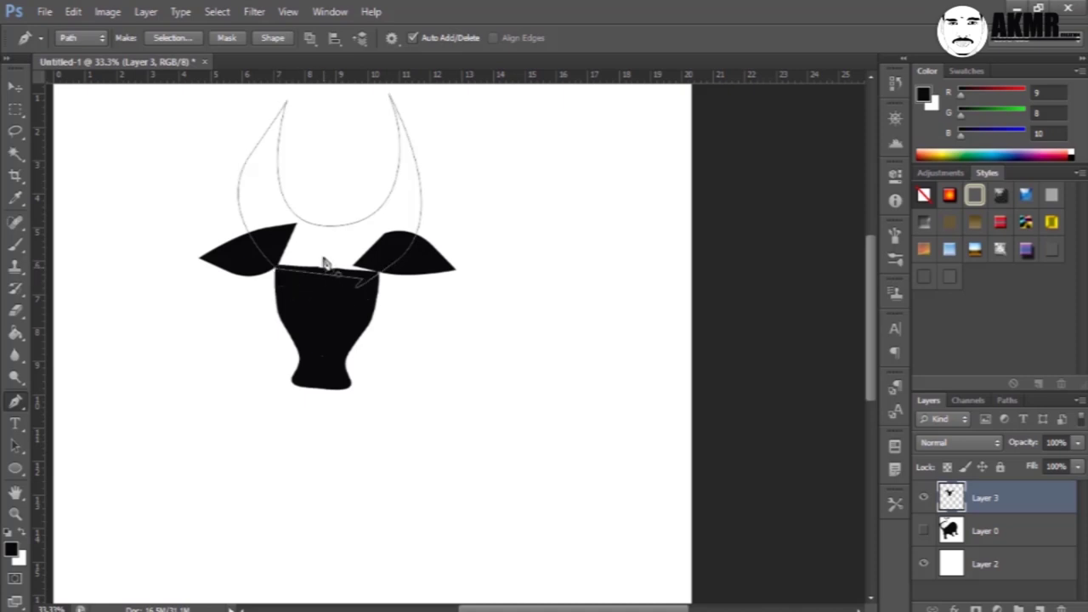
# Step: Turn the horn path into a selection, fill it black, and blacken the ear seam
pyautogui.rightClick(297, 234)
pyautogui.click(454, 309)
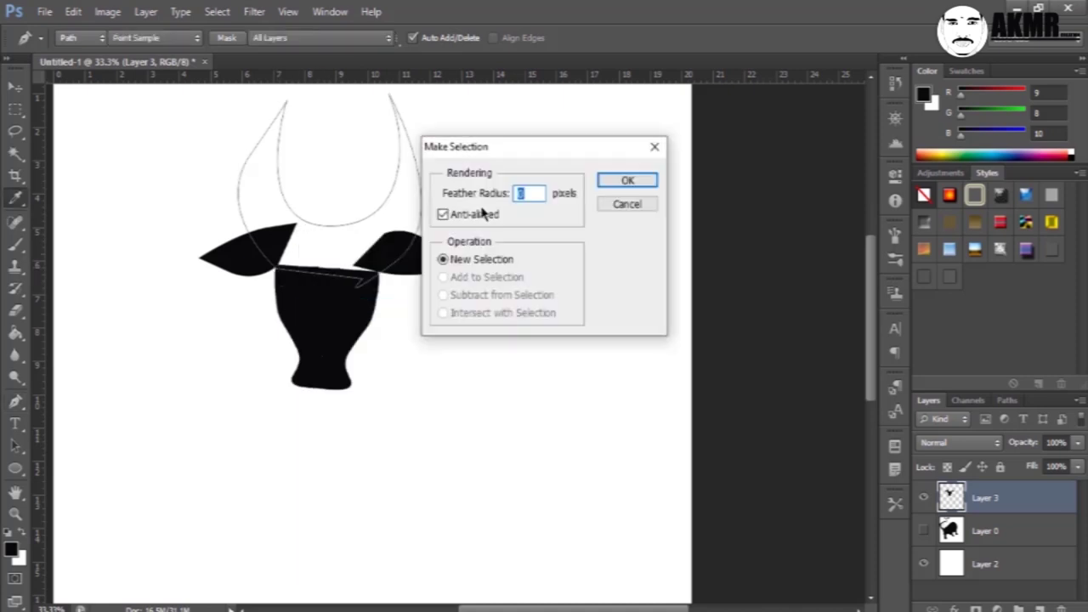
pyautogui.click(629, 182)
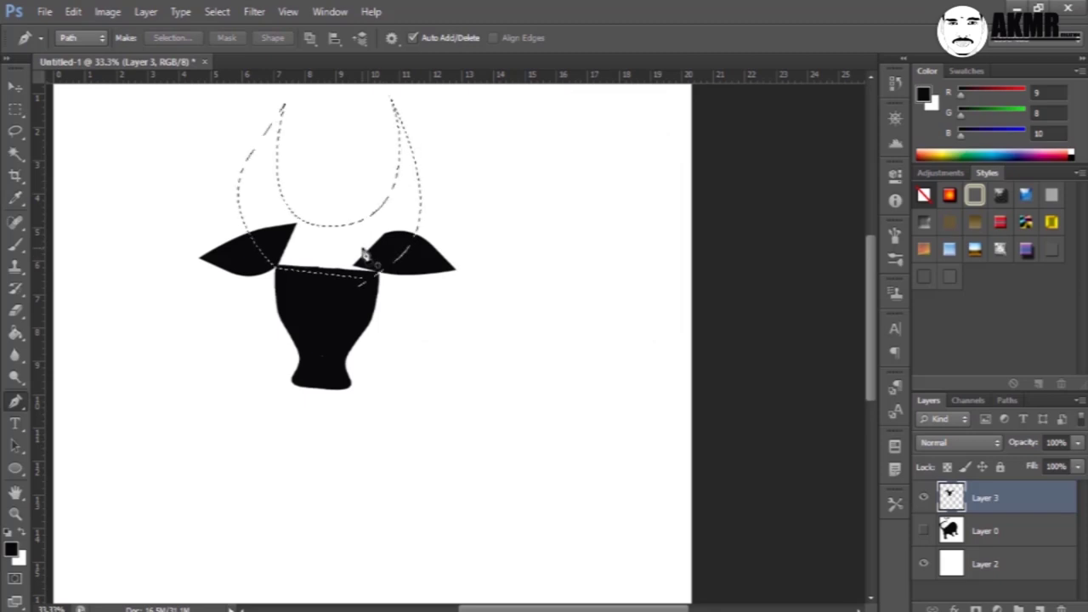
pyautogui.press('g')
pyautogui.click(394, 252)
pyautogui.hotkey('ctrl', 'd')
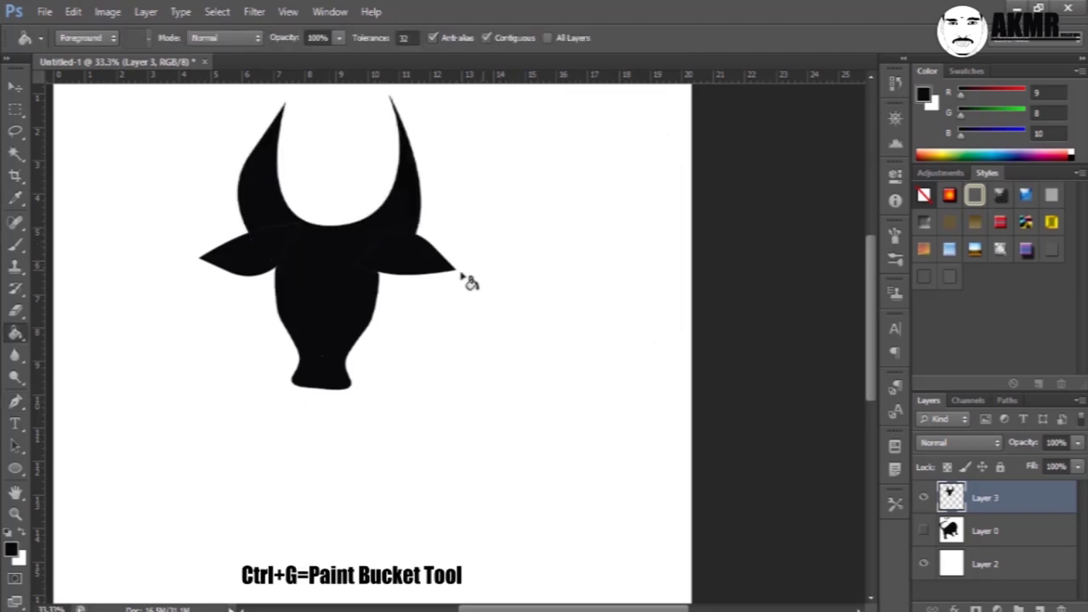
pyautogui.click(278, 243)
pyautogui.press('p')
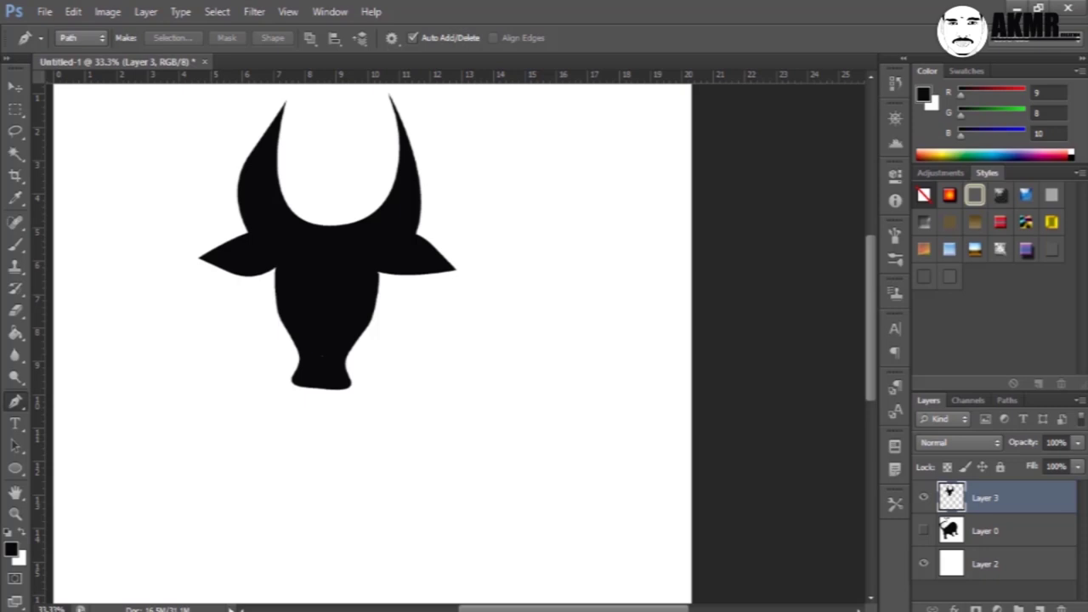
# Step: Show Layer 0's bull body and move the horned head 0.94 cm right, 5.23 cm down onto it
pyautogui.click(952, 609)
pyautogui.click(618, 397)
pyautogui.click(923, 530)
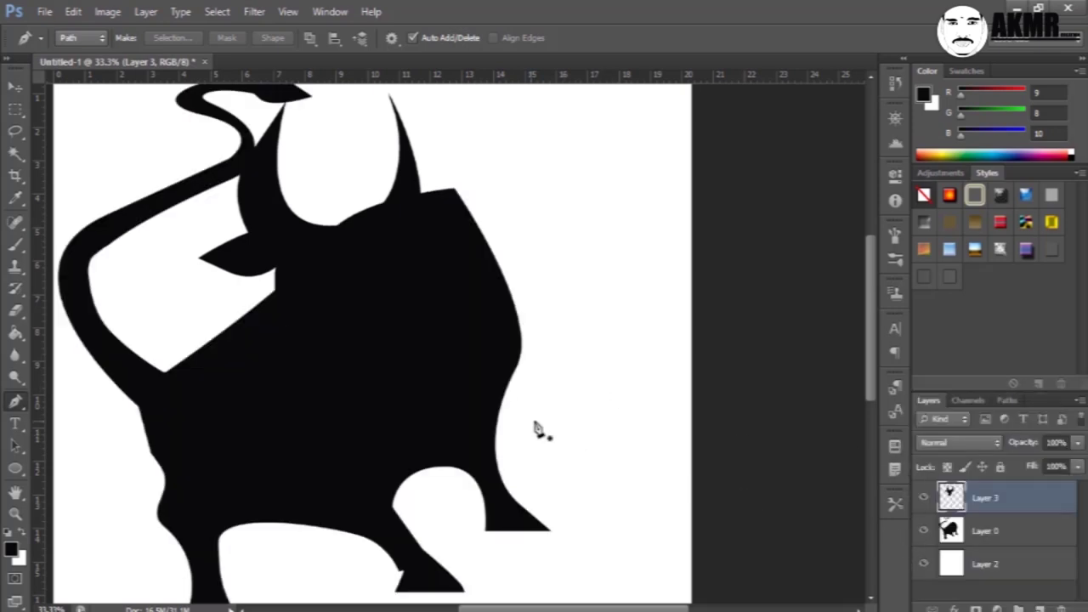
pyautogui.click(924, 531)
pyautogui.click(923, 531)
pyautogui.press('v')
pyautogui.moveTo(345, 286)
pyautogui.mouseDown()
pyautogui.moveTo(422, 452)
pyautogui.moveTo(391, 417)
pyautogui.mouseUp()
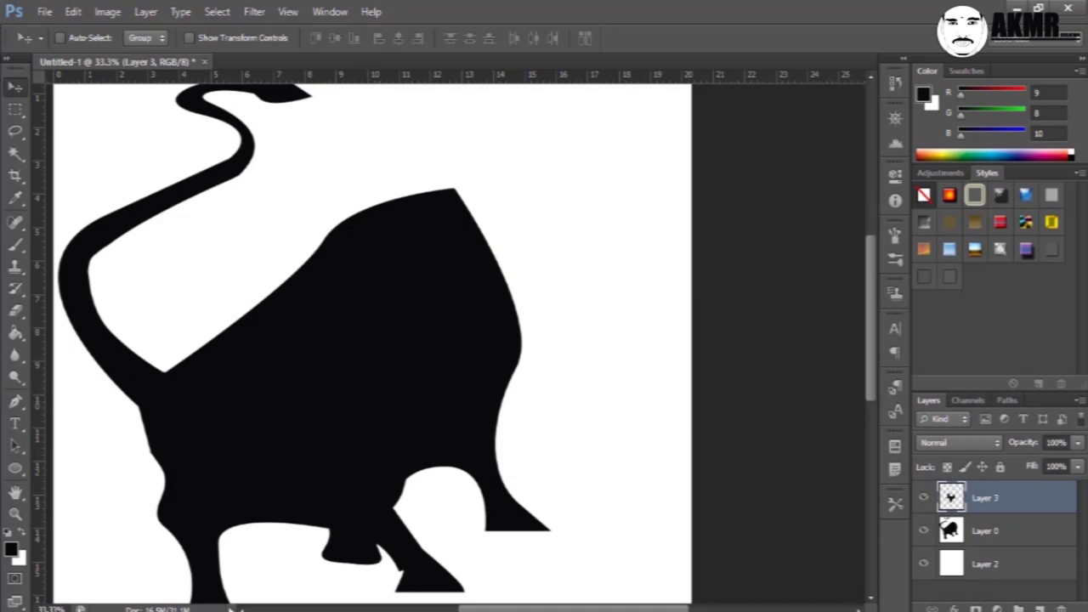
# Step: Open the head layer's Blending Options, enable a white Satin, and briefly try Stroke
pyautogui.click(954, 609)
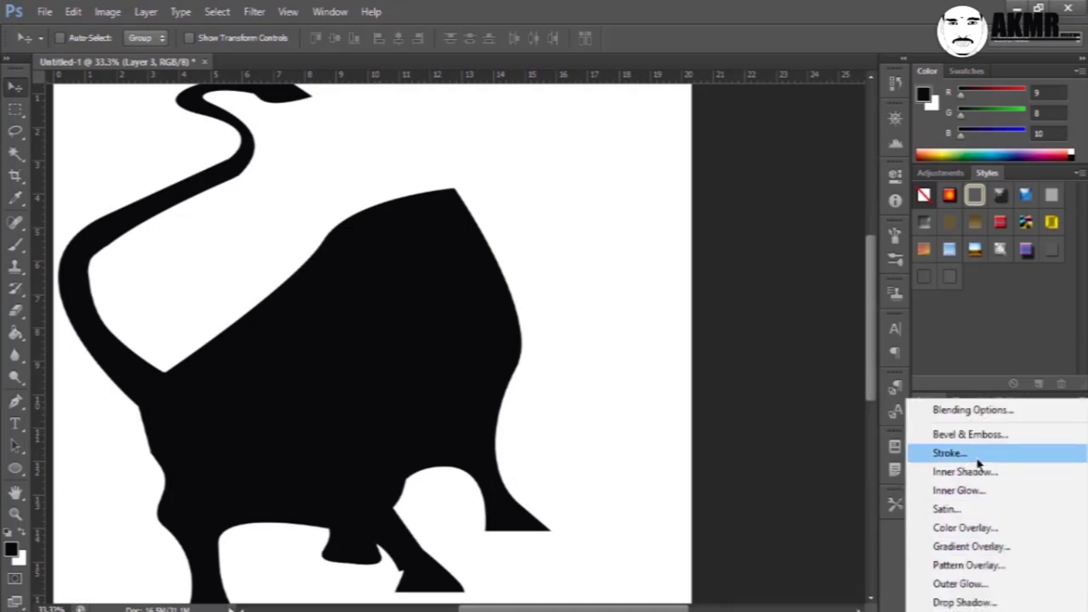
pyautogui.click(975, 412)
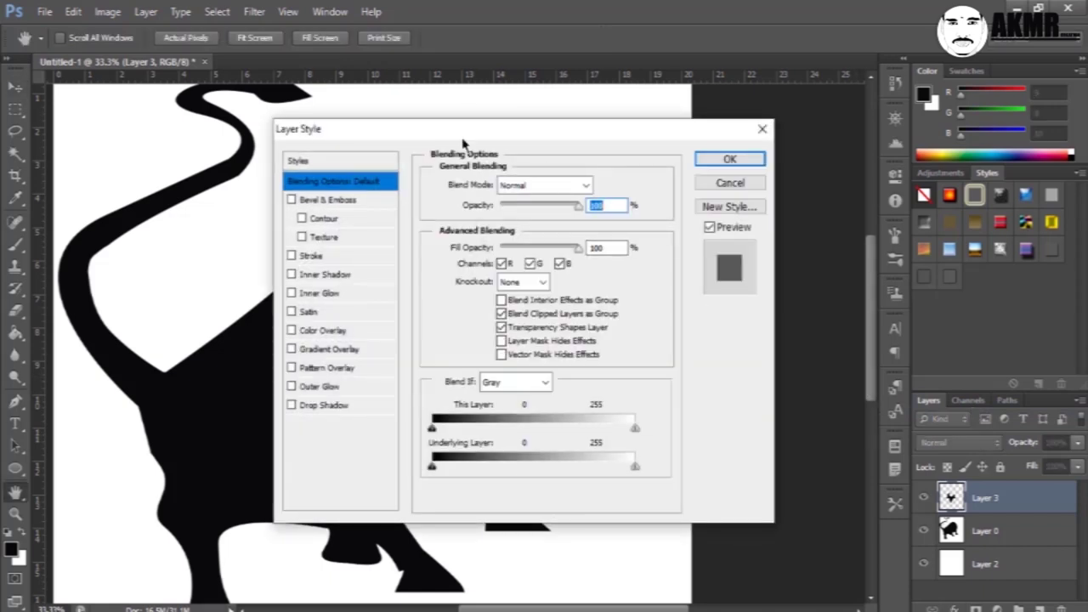
pyautogui.moveTo(463, 143); pyautogui.dragTo(753, 124)
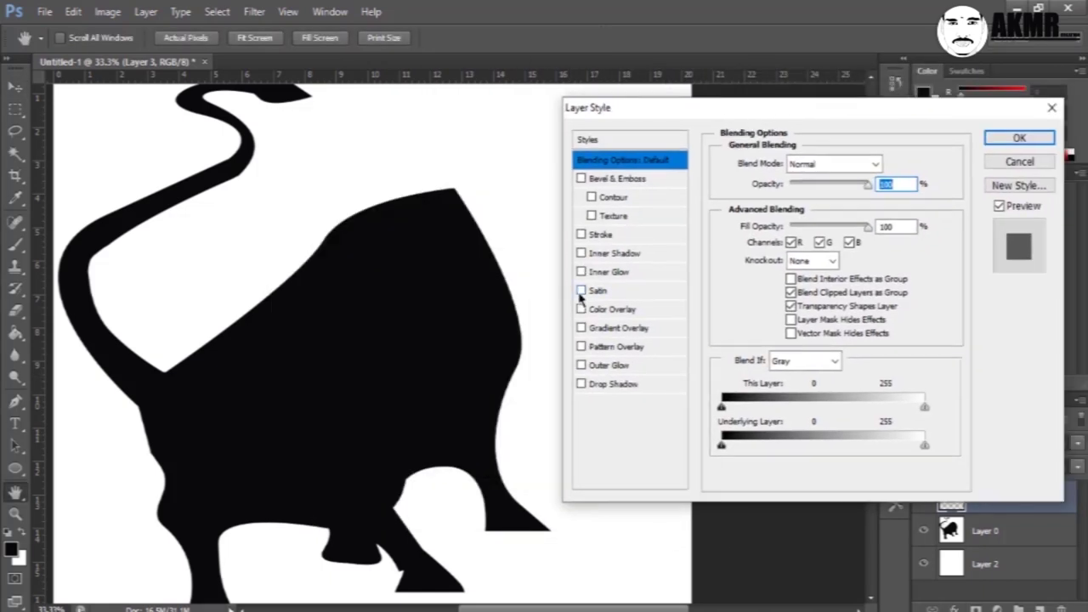
pyautogui.click(580, 291)
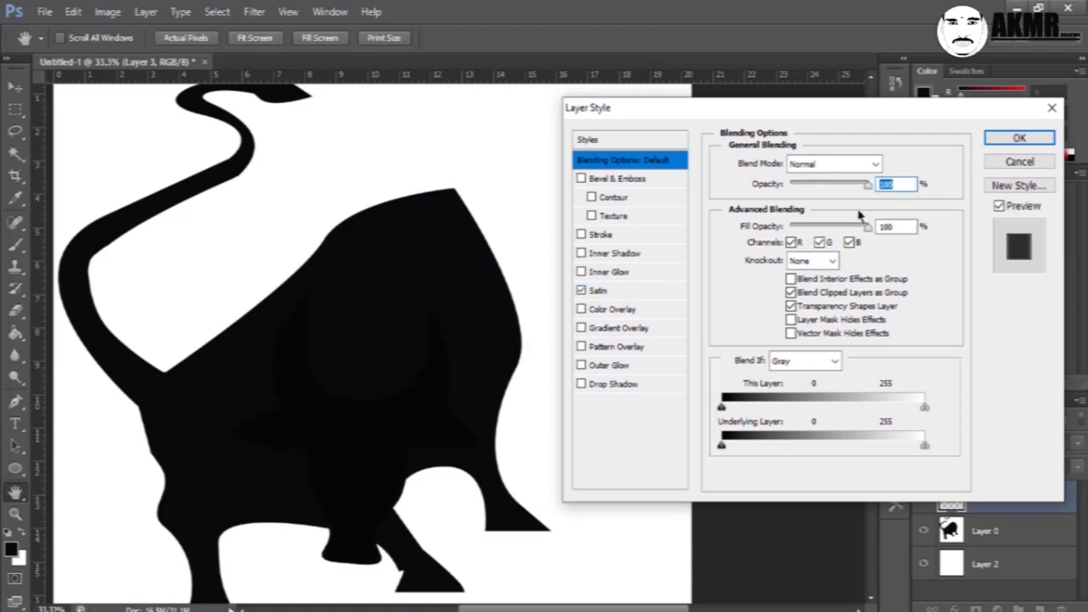
pyautogui.click(614, 294)
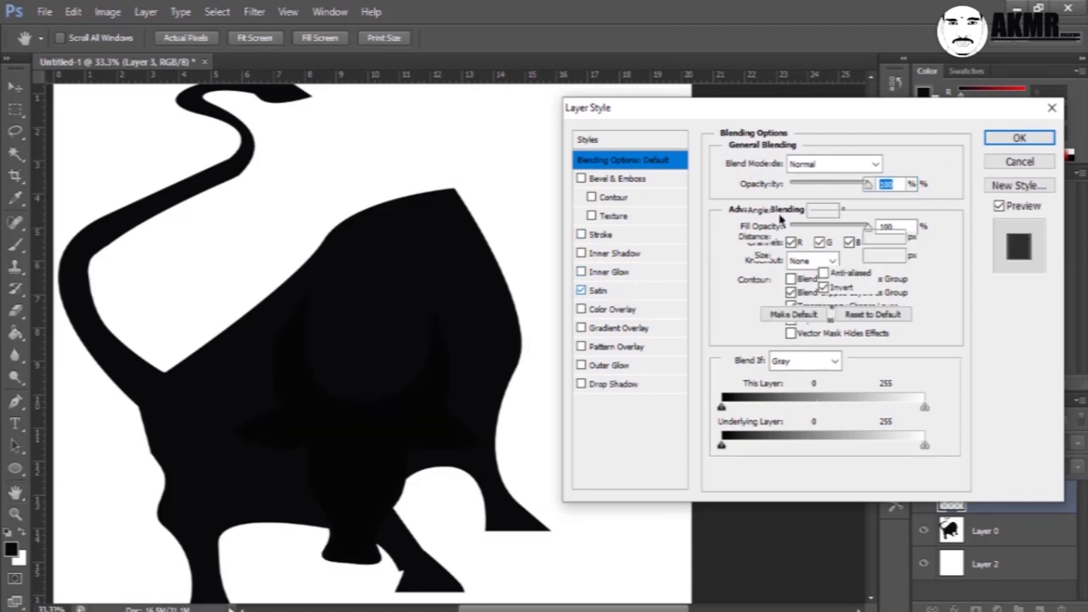
pyautogui.click(890, 163)
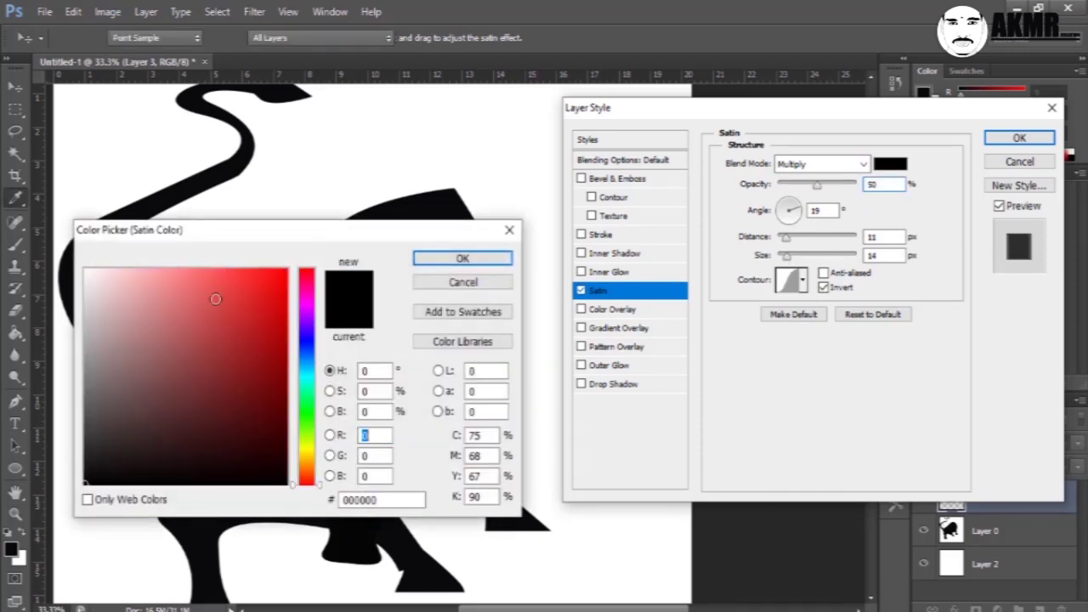
pyautogui.click(463, 257)
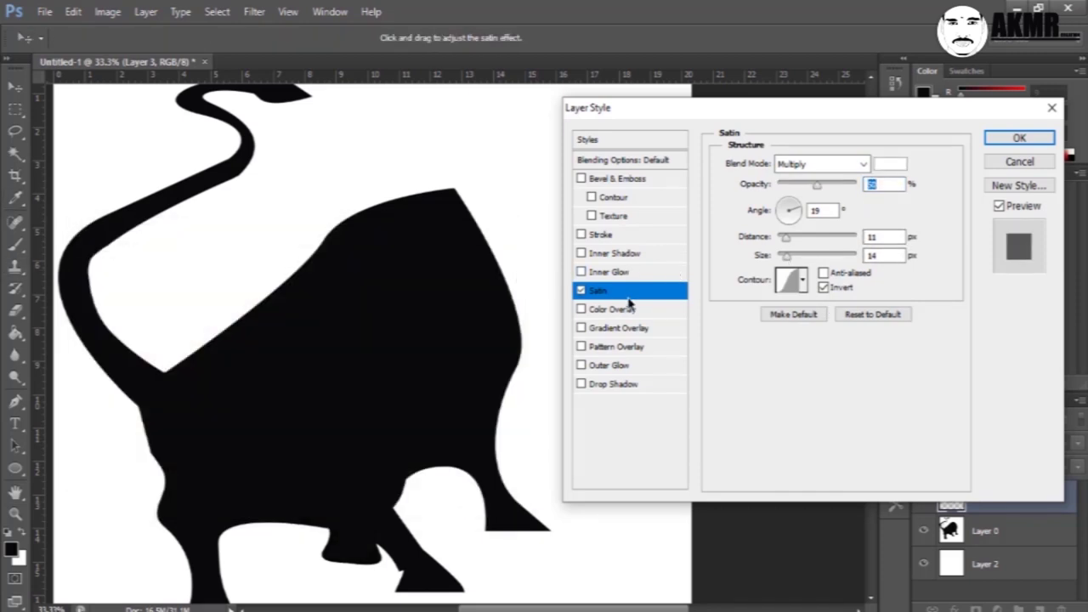
pyautogui.moveTo(767, 113); pyautogui.dragTo(765, 76)
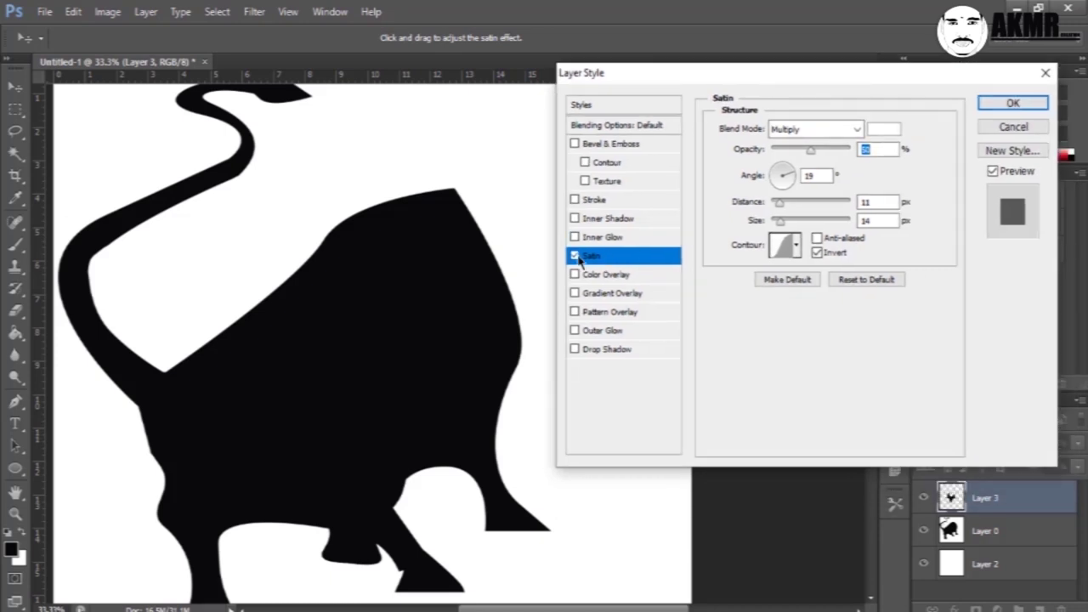
pyautogui.click(574, 201)
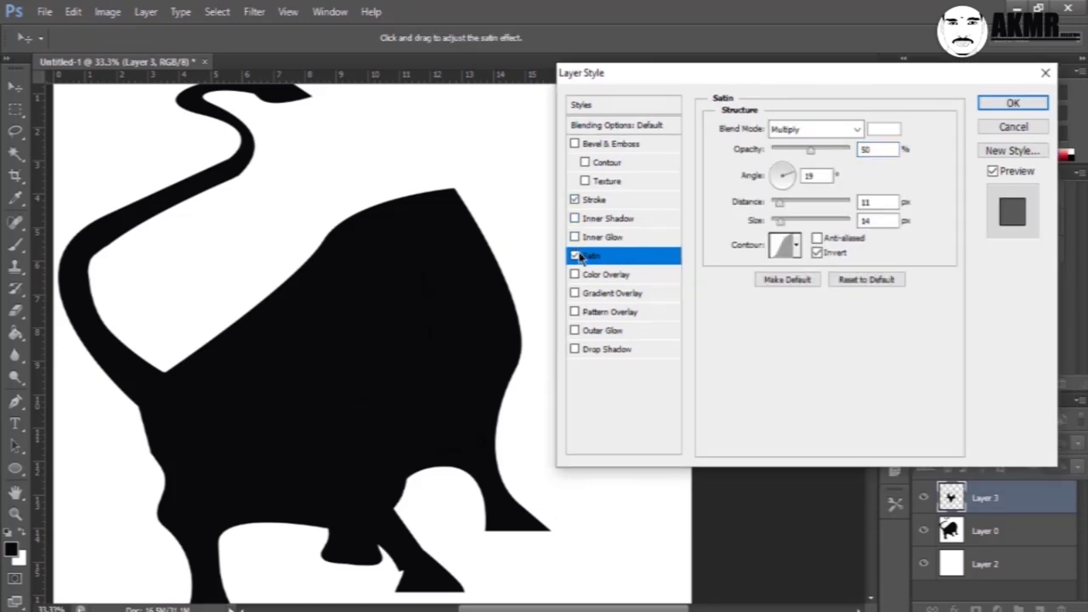
pyautogui.press('space')
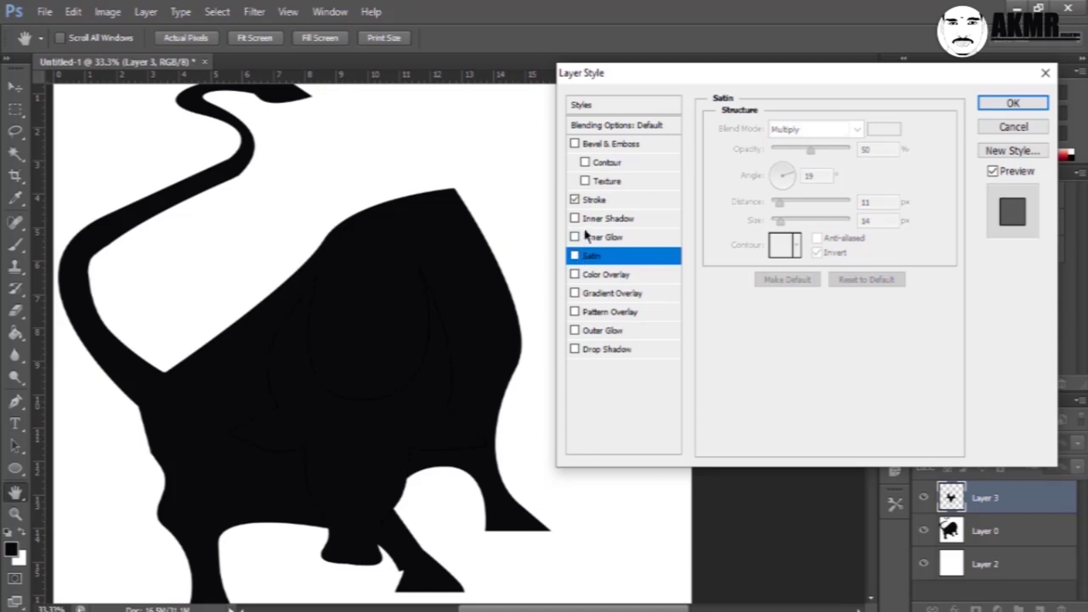
pyautogui.click(592, 202)
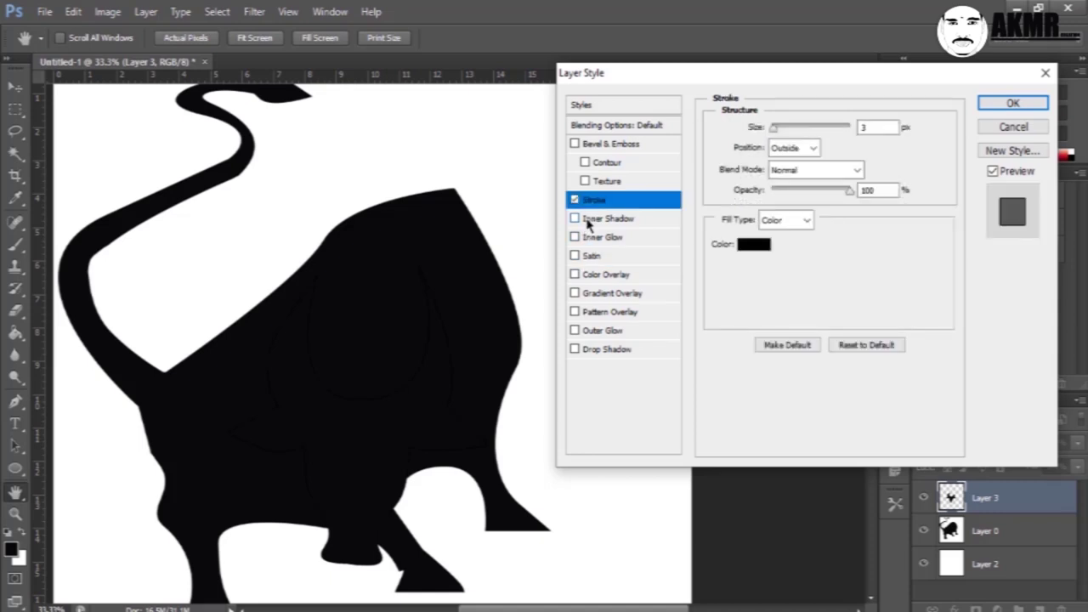
pyautogui.click(575, 200)
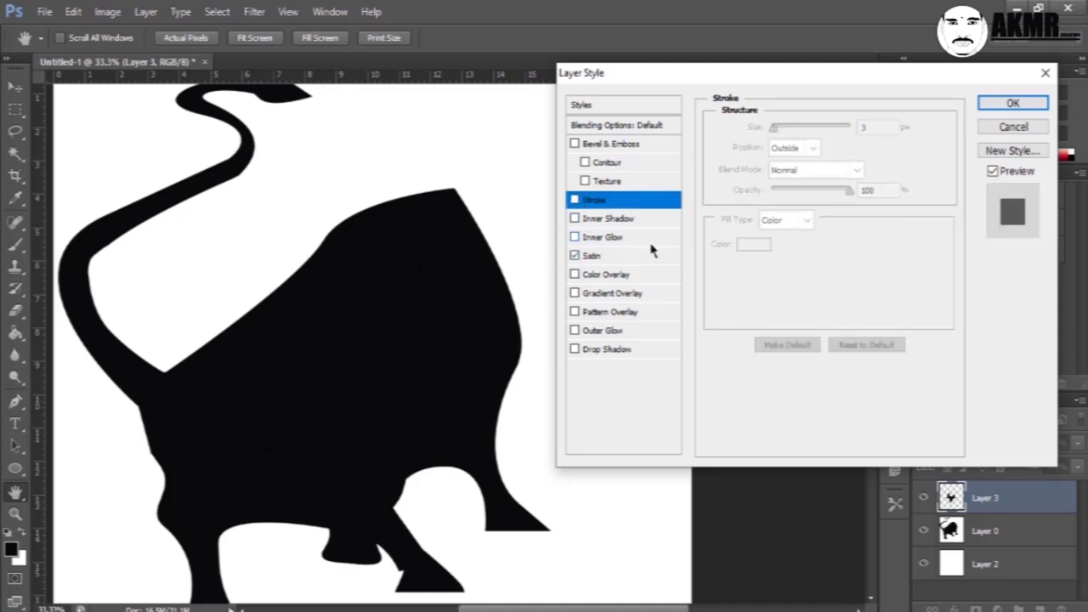
# Step: Try the white Satin in Normal, then Dissolve at 29% opacity, then switch Satin off
pyautogui.click(625, 257)
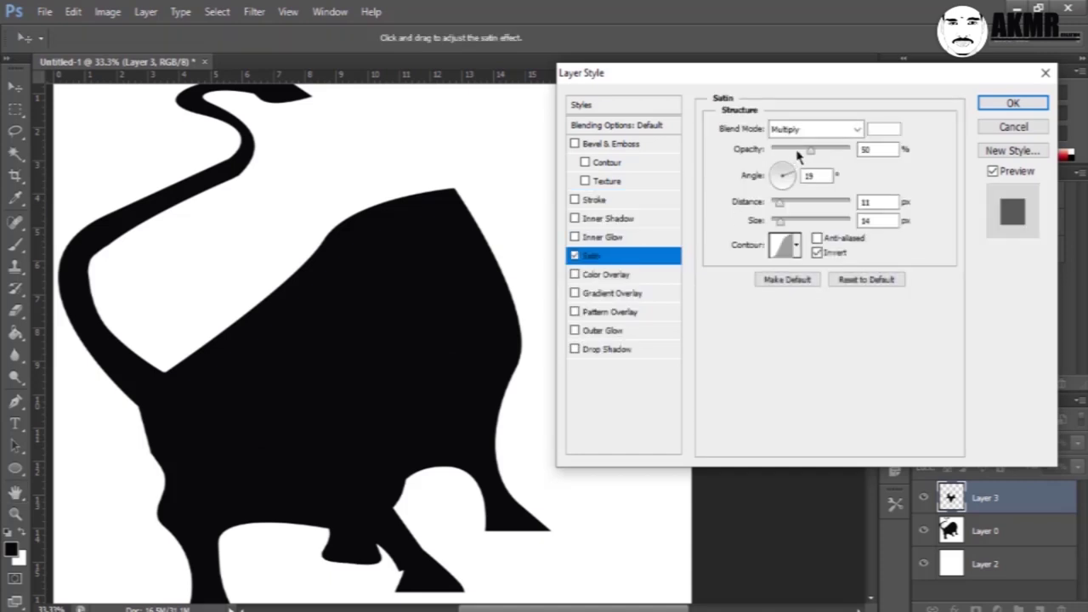
pyautogui.click(812, 130)
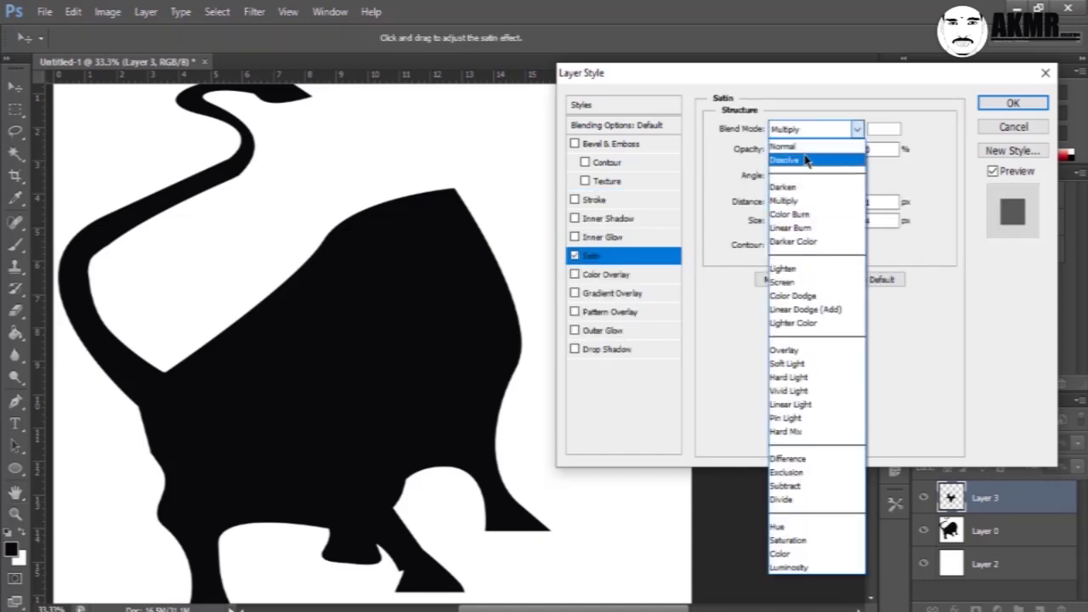
pyautogui.click(803, 148)
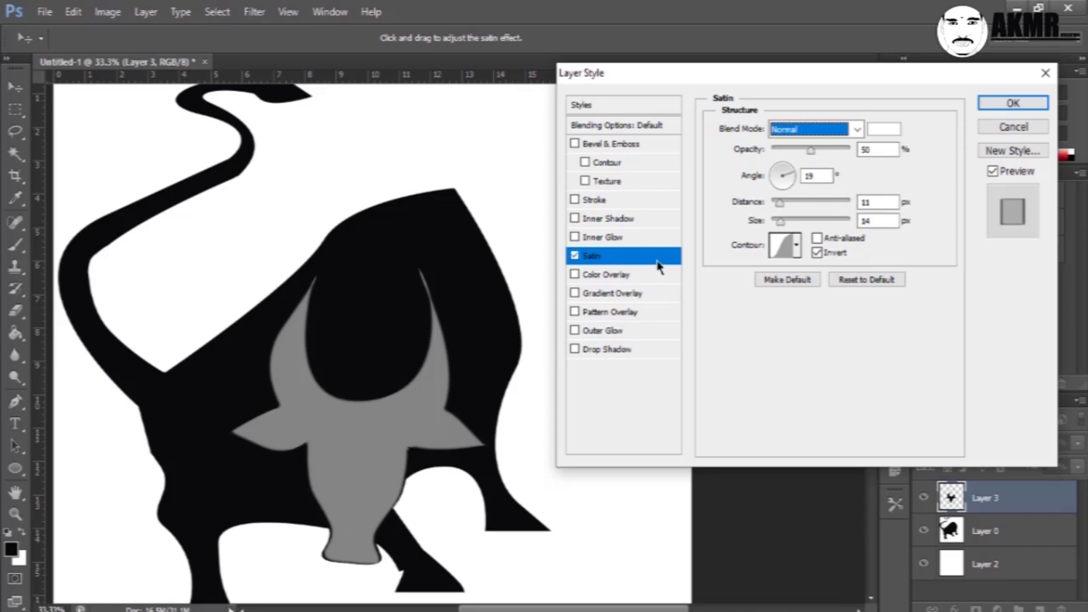
pyautogui.click(884, 129)
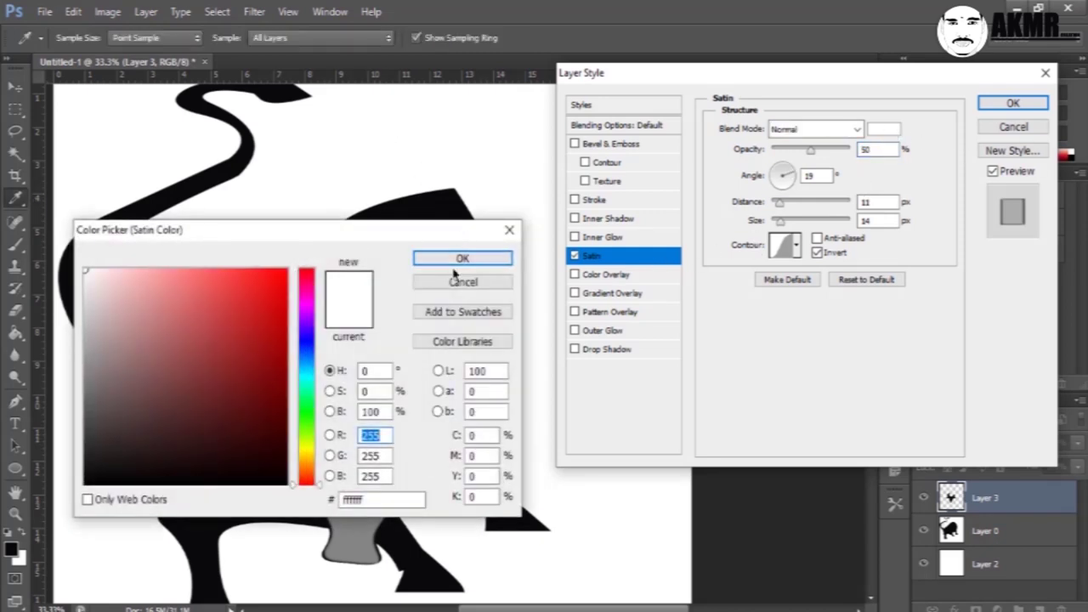
pyautogui.click(462, 258)
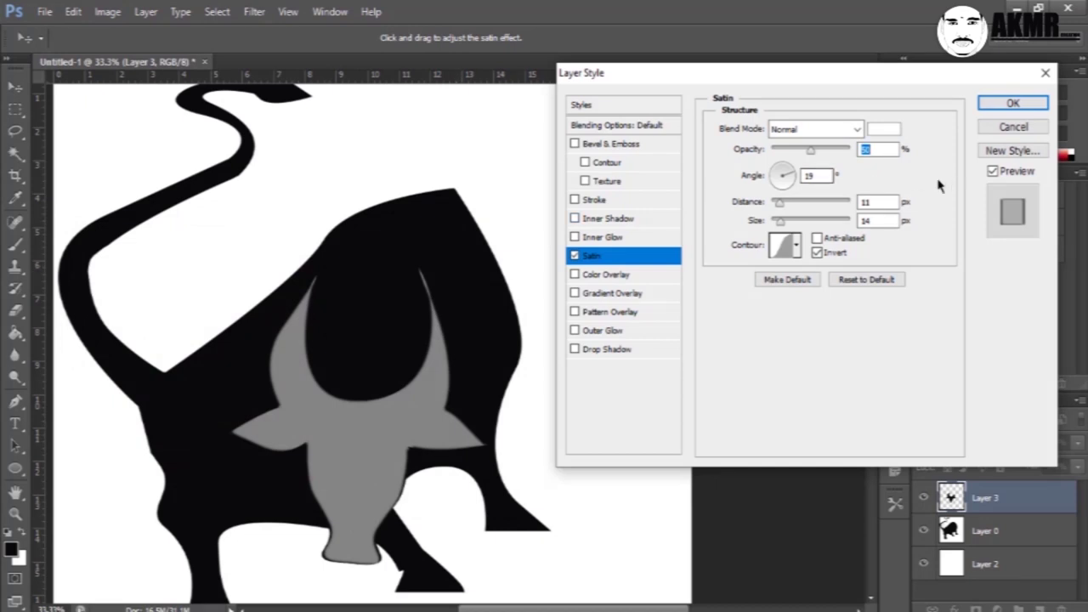
pyautogui.click(797, 150)
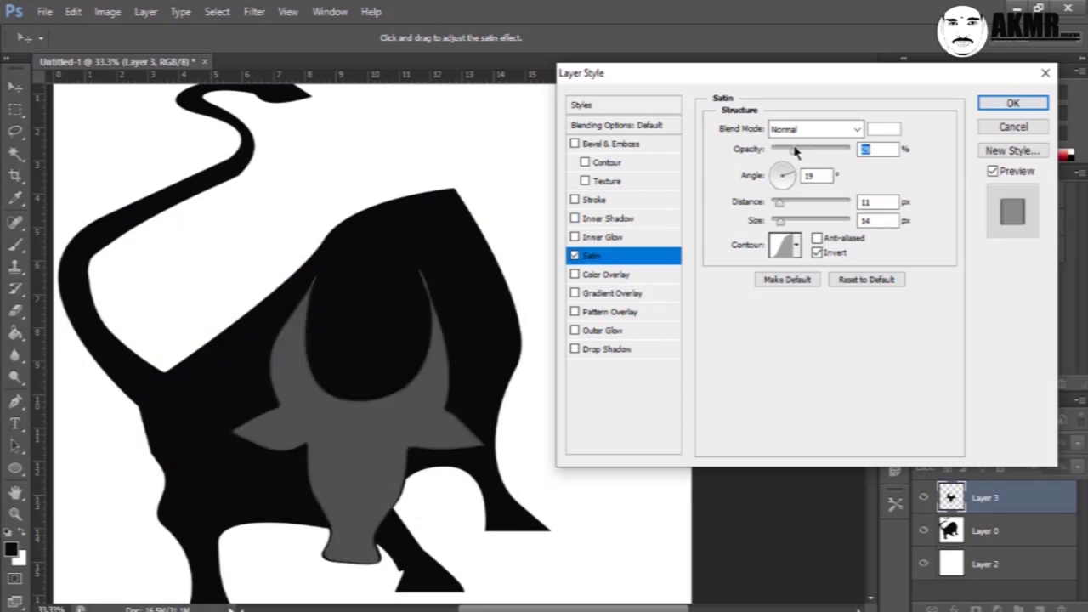
pyautogui.click(813, 129)
pyautogui.click(804, 153)
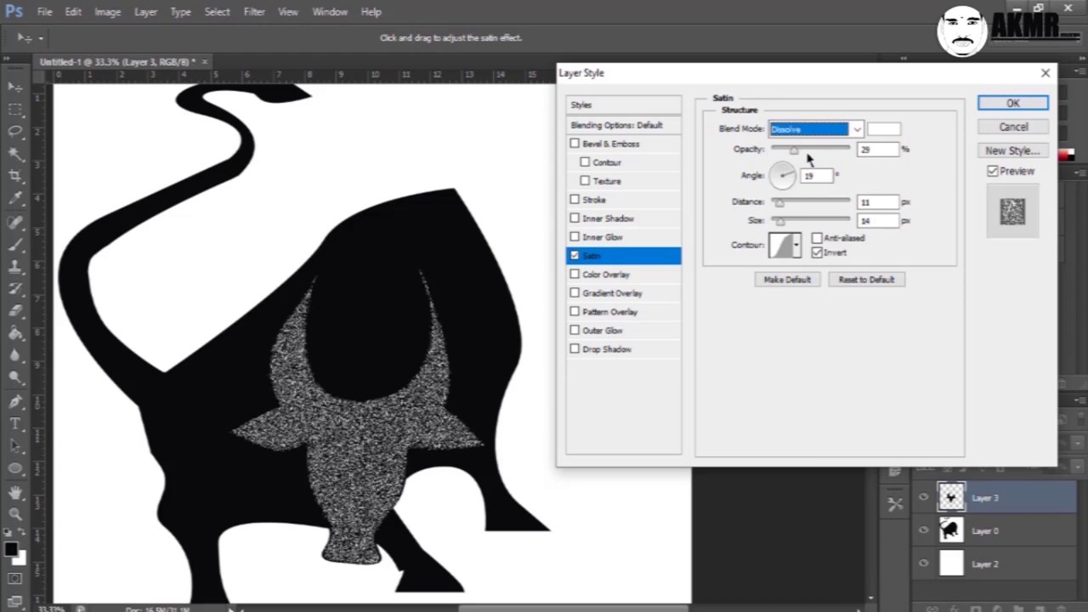
pyautogui.click(574, 256)
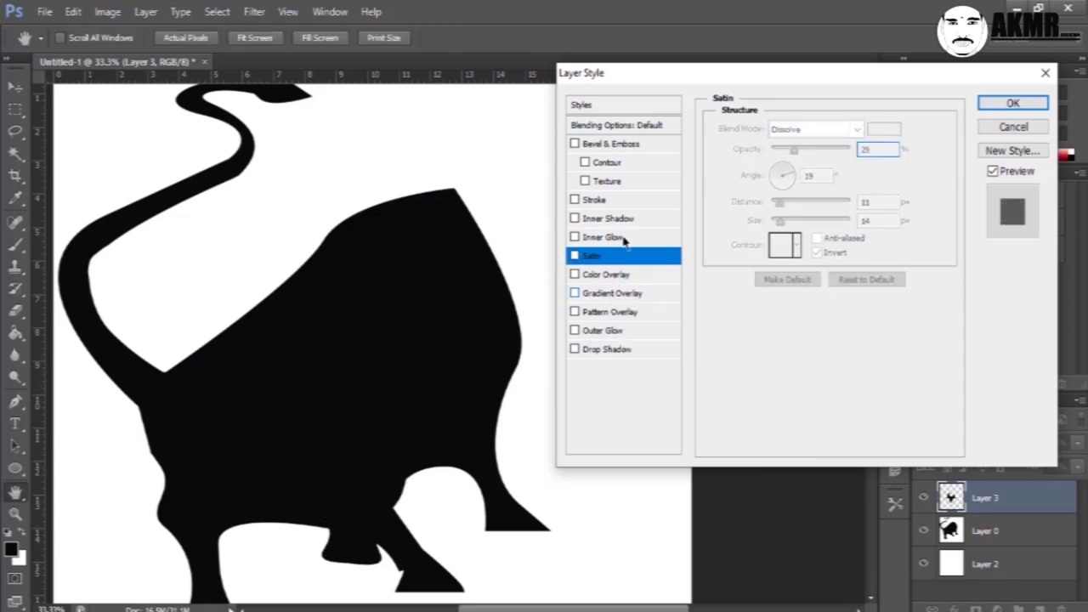
# Step: Add a thicker white outside Stroke around Layer 3's horned head and apply the style
pyautogui.click(616, 201)
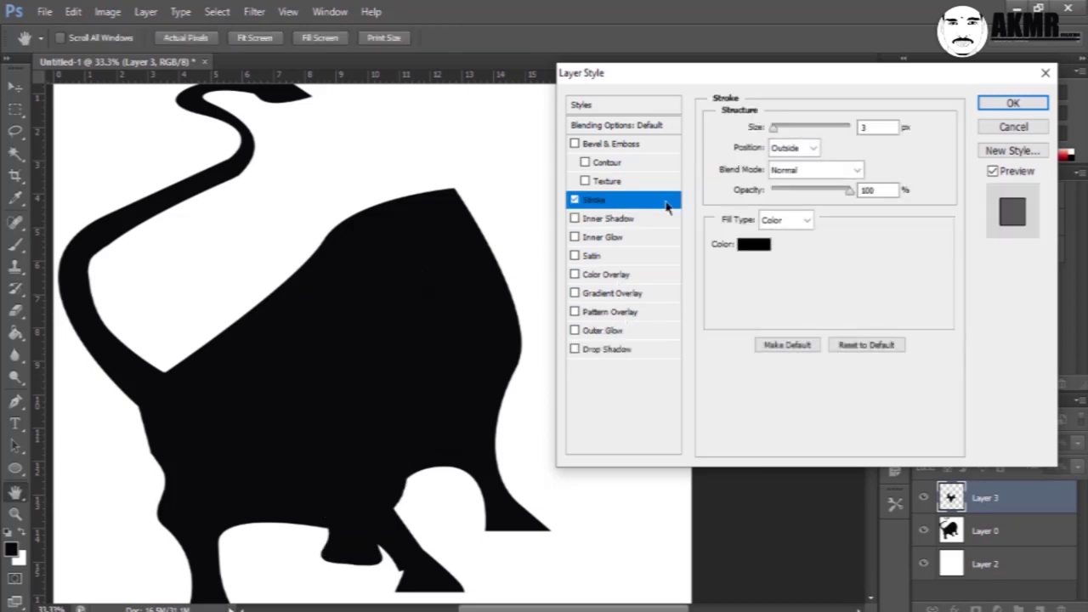
pyautogui.click(752, 246)
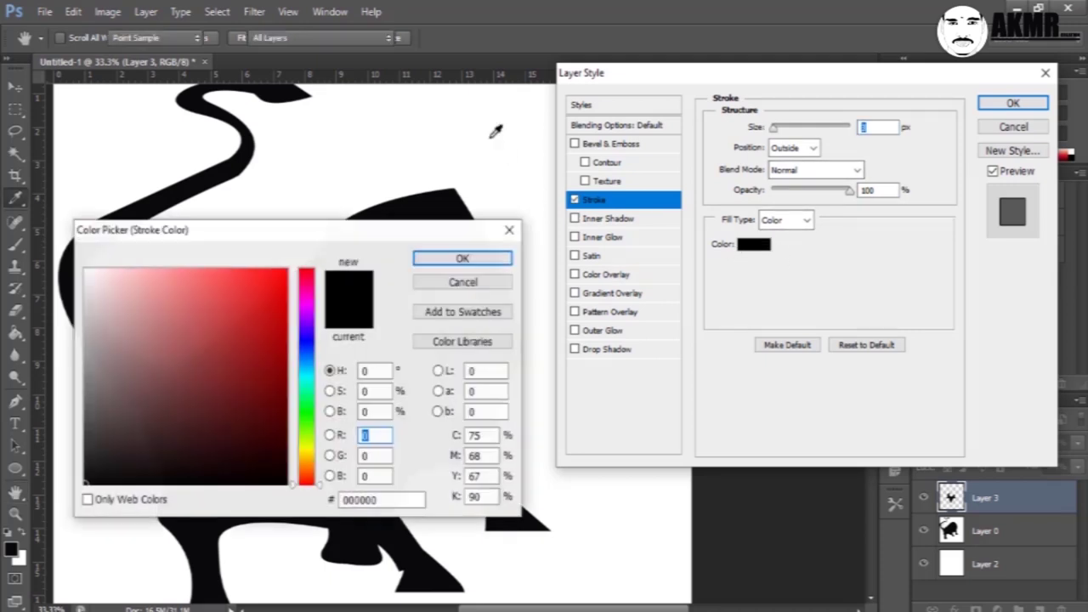
pyautogui.click(496, 131)
pyautogui.click(493, 257)
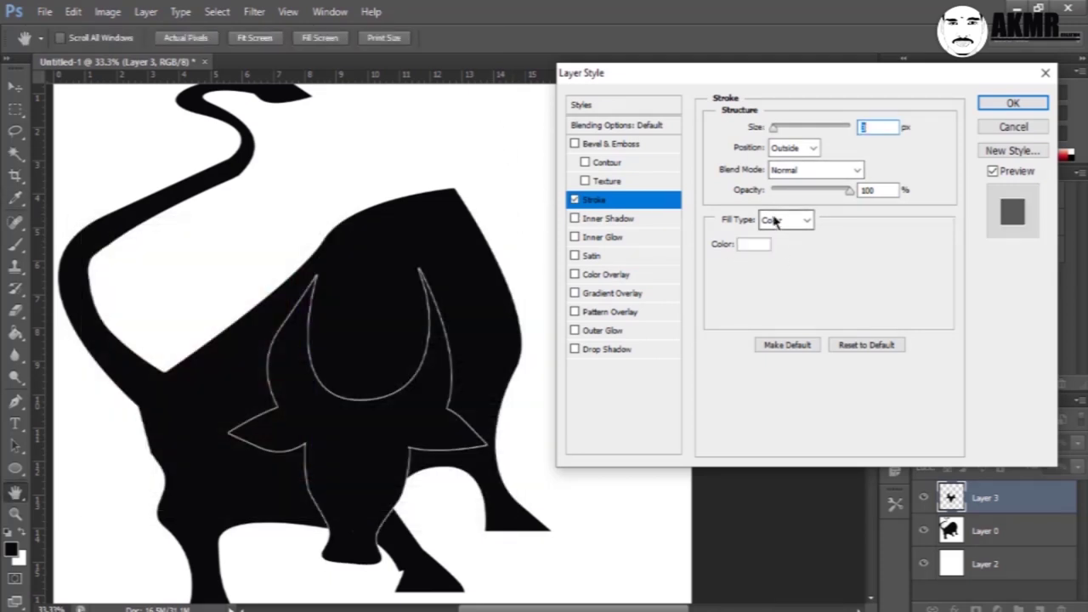
pyautogui.moveTo(775, 127)
pyautogui.mouseDown()
pyautogui.moveTo(788, 130)
pyautogui.moveTo(784, 149)
pyautogui.mouseUp()
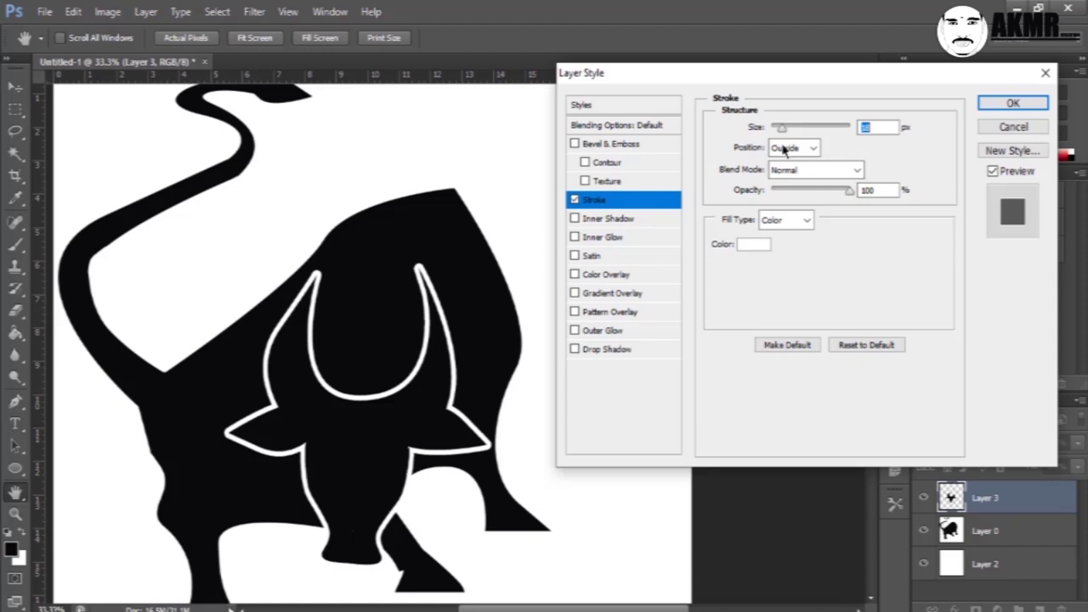
pyautogui.moveTo(784, 148); pyautogui.dragTo(787, 150)
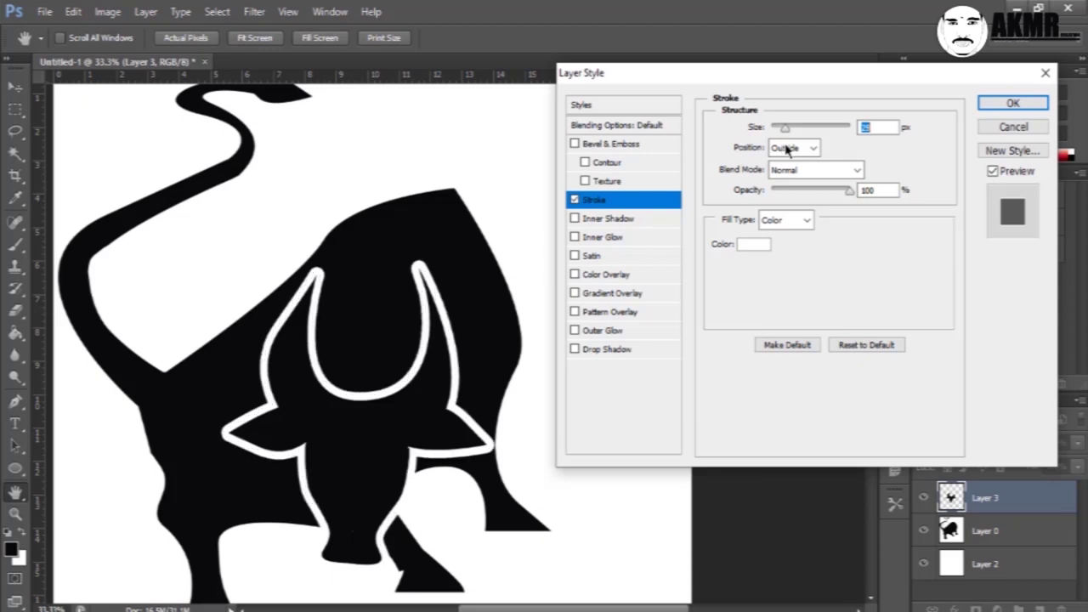
pyautogui.moveTo(785, 148); pyautogui.dragTo(784, 129)
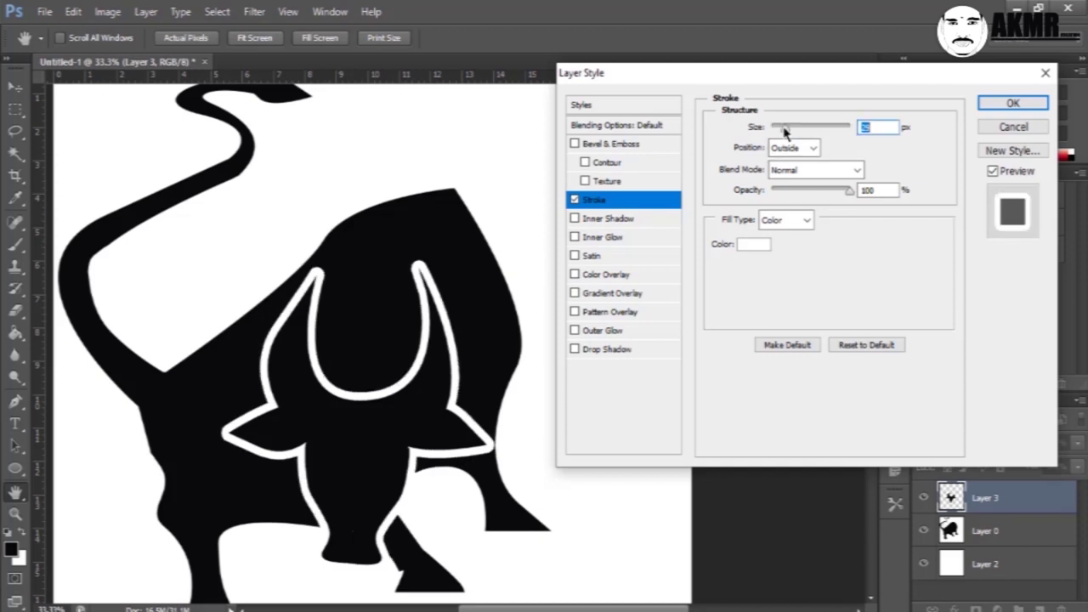
pyautogui.click(1012, 103)
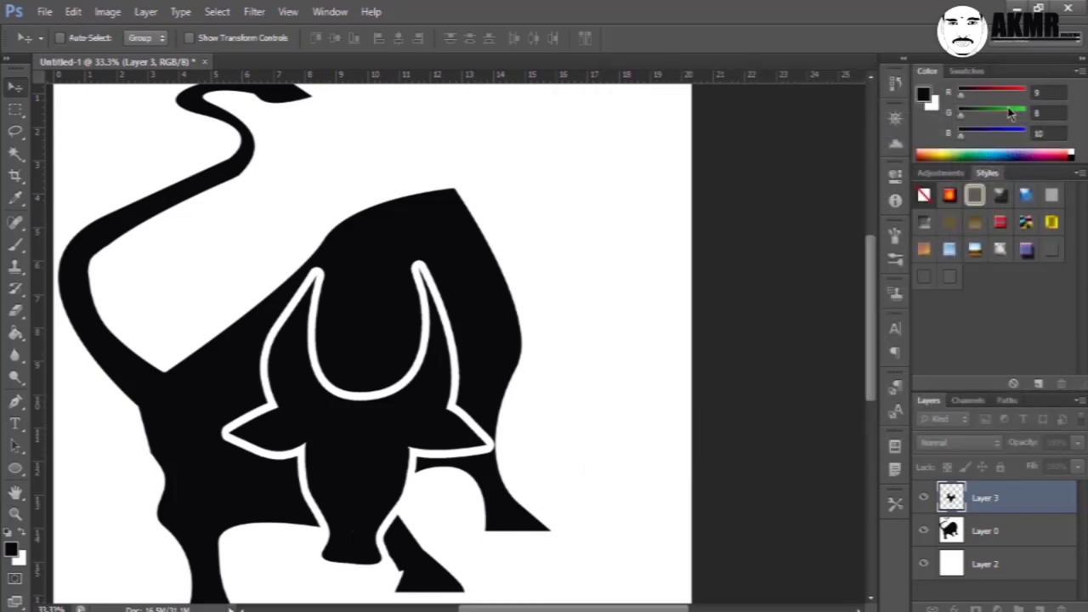
# Step: Free-transform the outlined head, rotating it about 11° clockwise and nudging it right and down
pyautogui.hotkey('ctrl', '-')
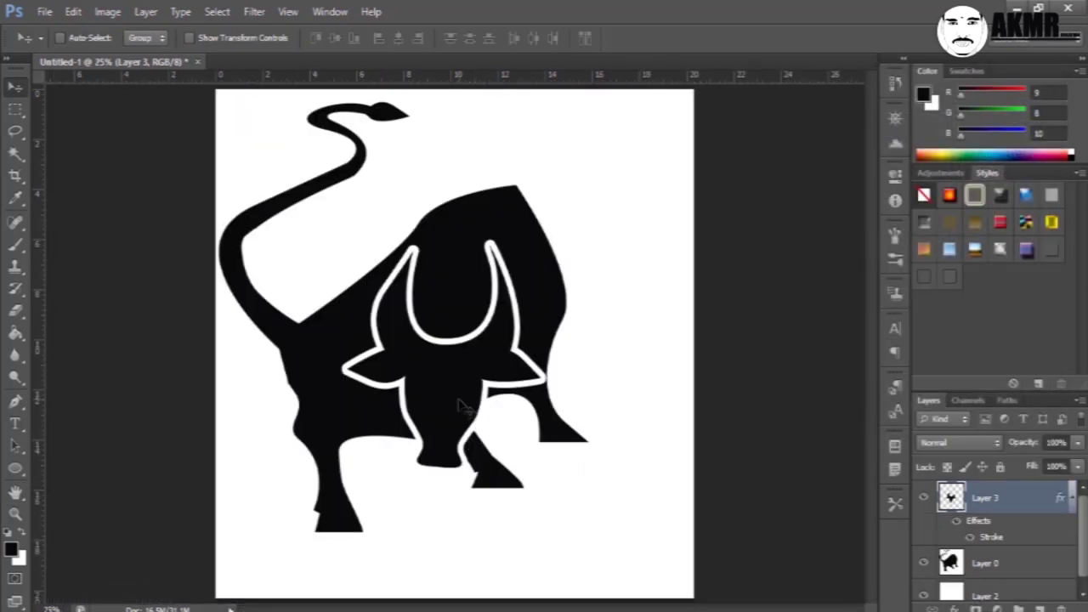
pyautogui.hotkey('ctrl', 't')
pyautogui.moveTo(614, 367); pyautogui.dragTo(614, 379)
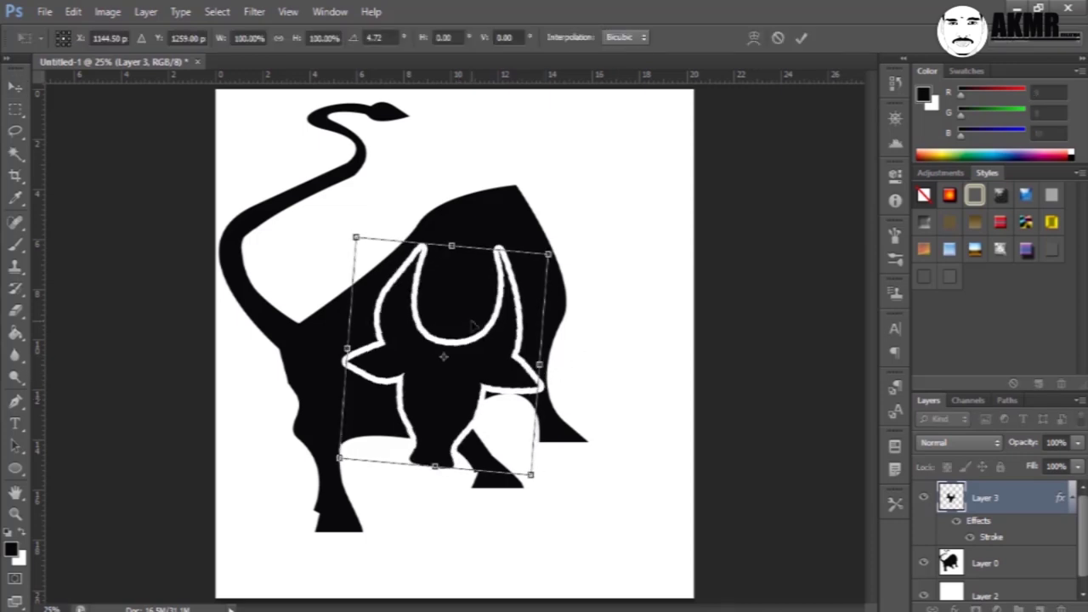
pyautogui.moveTo(487, 361); pyautogui.dragTo(488, 370)
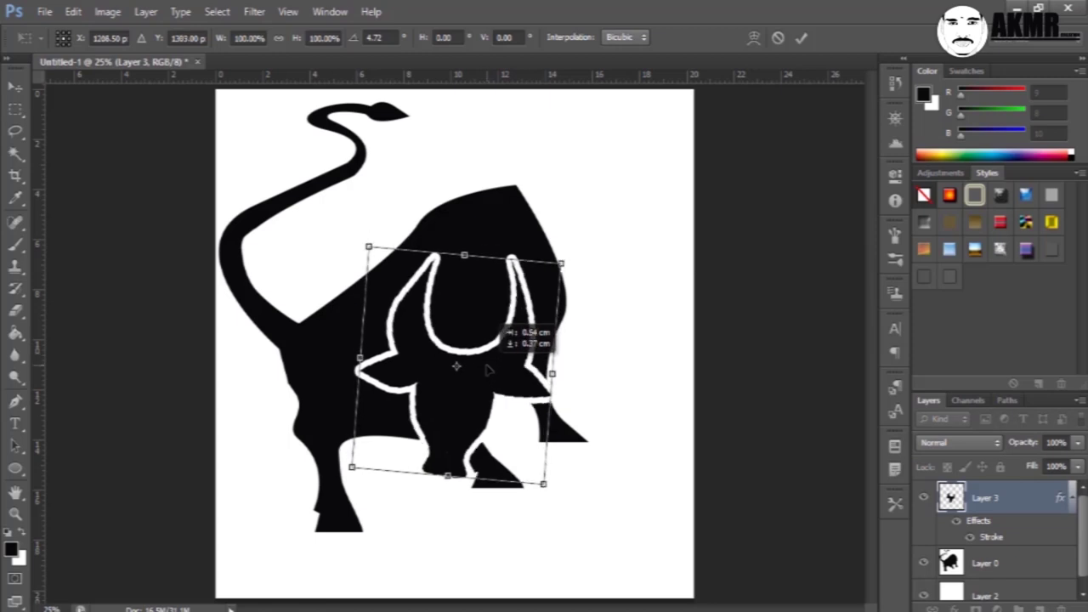
pyautogui.moveTo(620, 376); pyautogui.dragTo(618, 395)
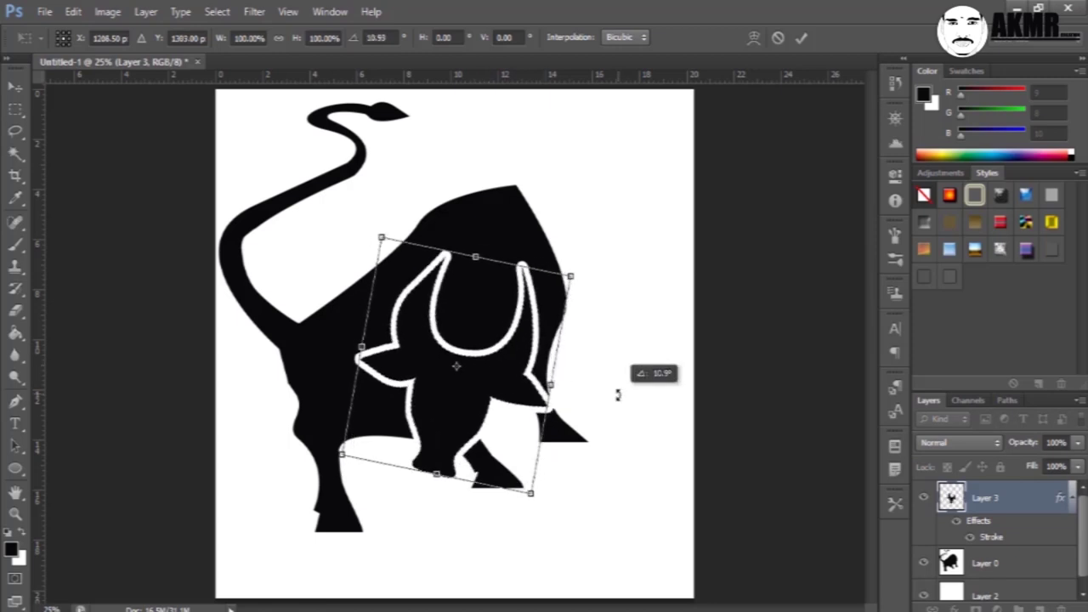
pyautogui.click(801, 38)
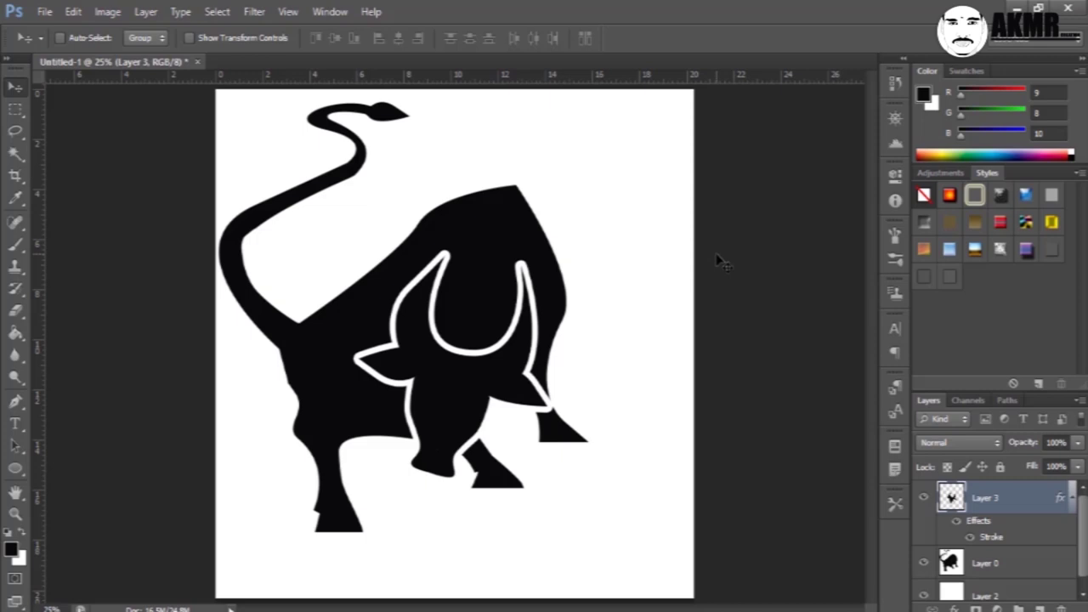
pyautogui.click(1000, 562)
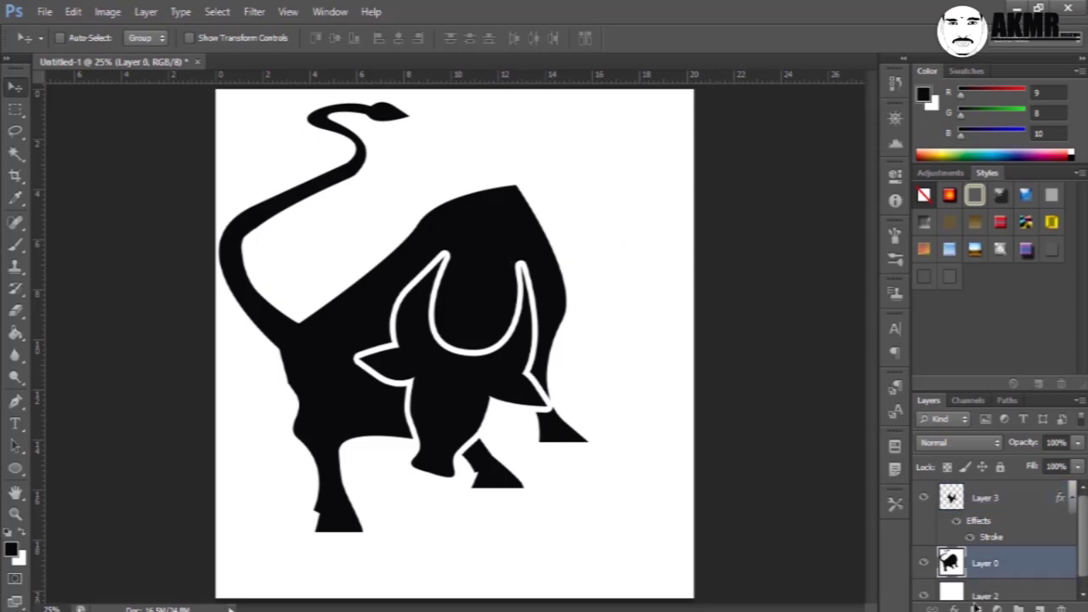
pyautogui.click(955, 608)
pyautogui.click(959, 449)
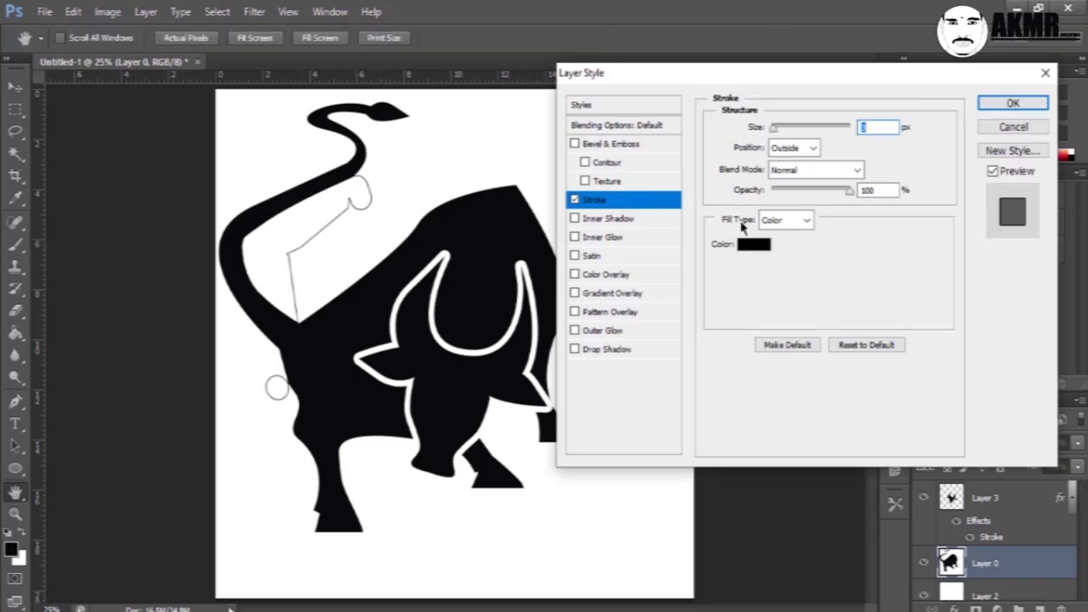
pyautogui.click(1011, 128)
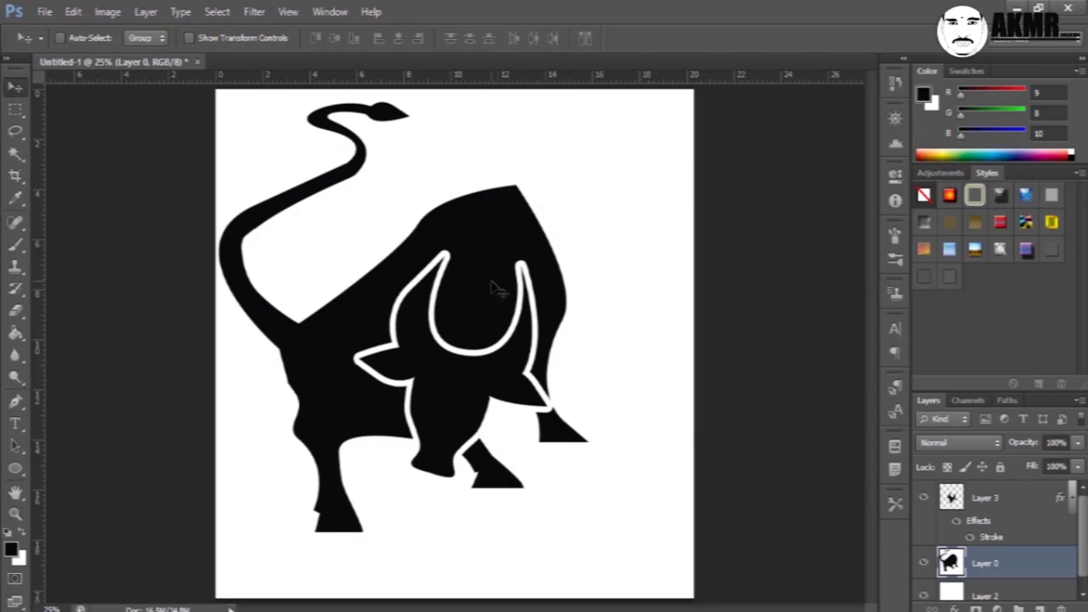
# Step: Hide Layer 3, Magic Wand the black body, and smooth the selection by 4
pyautogui.click(932, 503)
pyautogui.moveTo(15, 153); pyautogui.dragTo(68, 166)
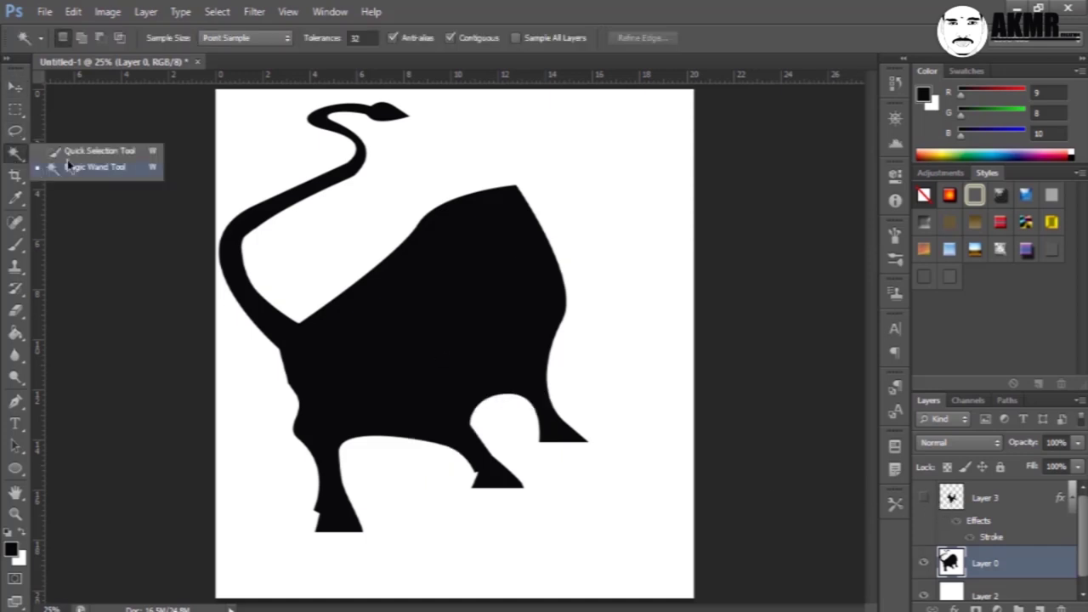
pyautogui.click(418, 369)
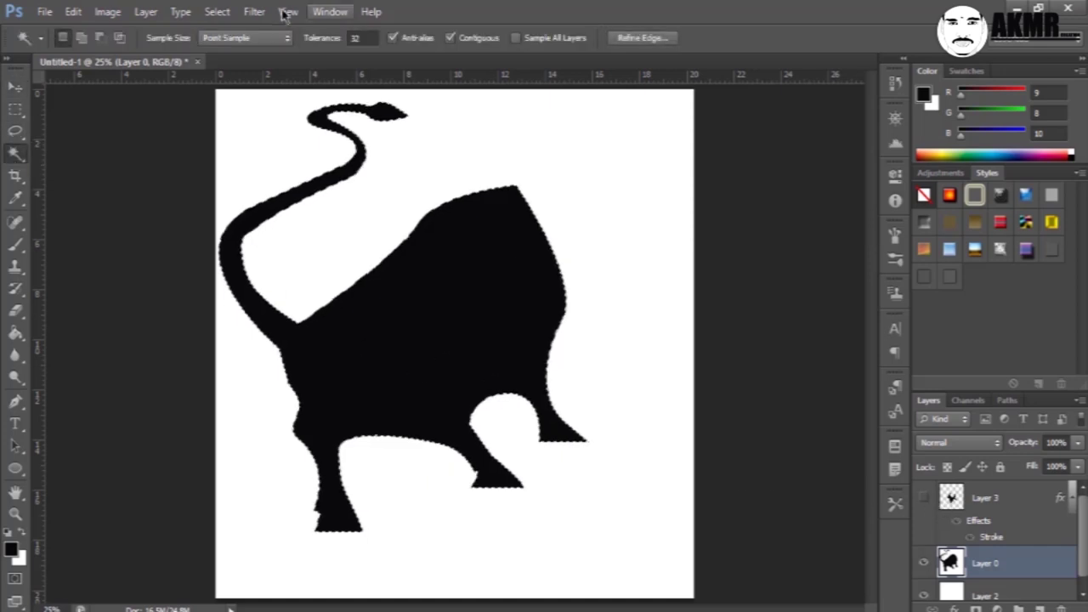
pyautogui.click(217, 11)
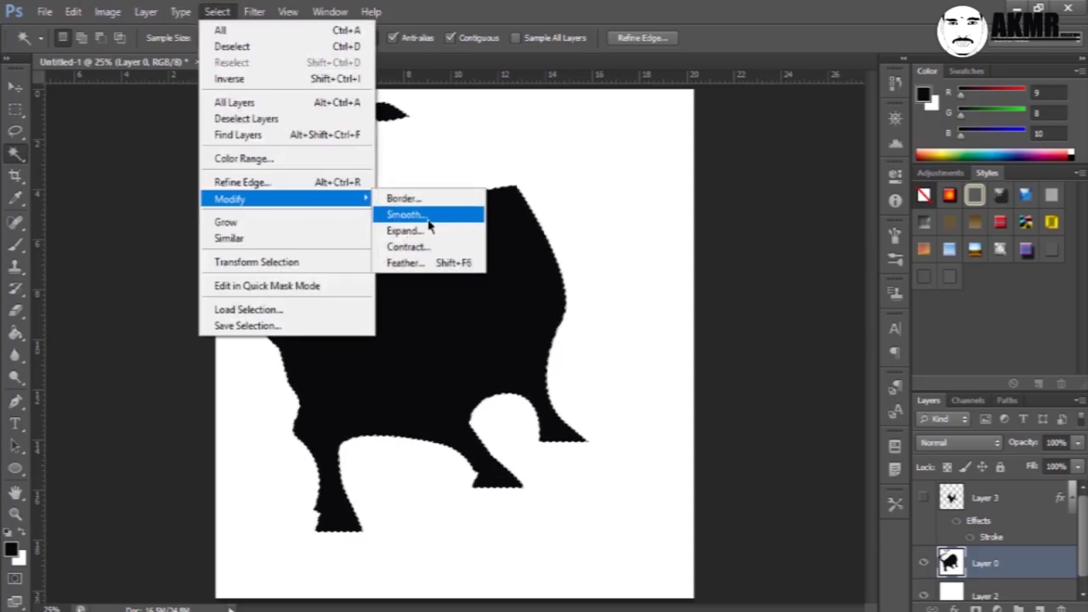
pyautogui.click(430, 214)
pyautogui.write('4')
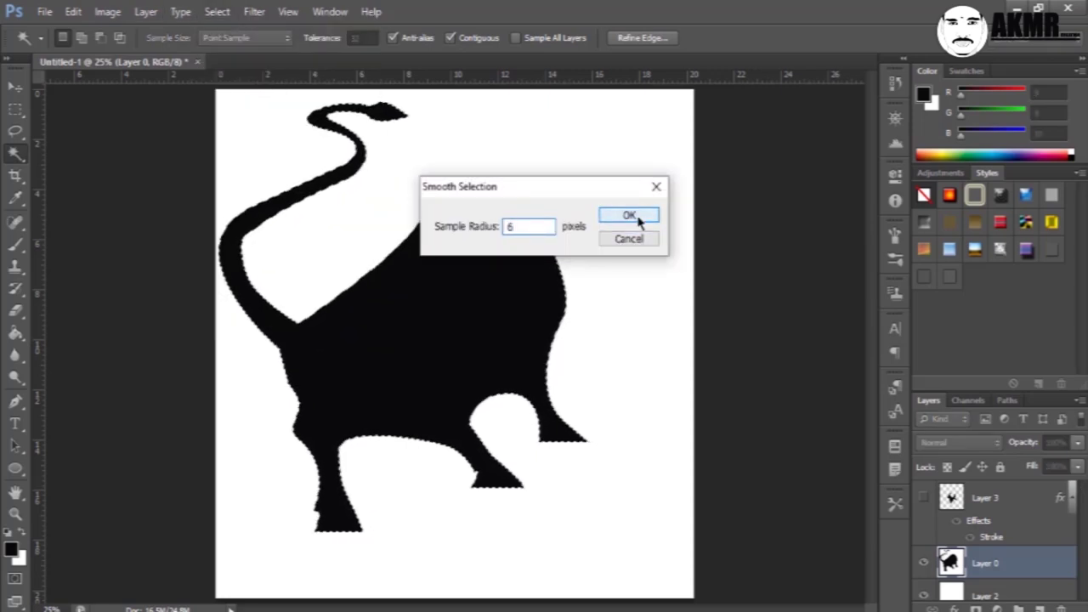
pyautogui.click(636, 217)
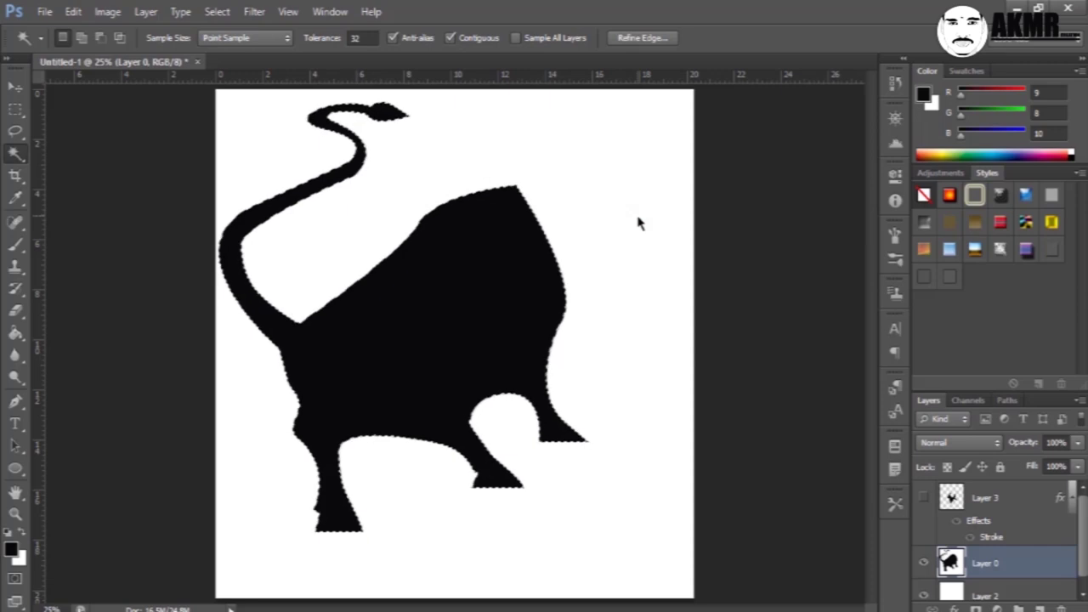
pyautogui.press('Return')
# Step: Deselect and make the outlined head layer visible again
pyautogui.click(636, 222)
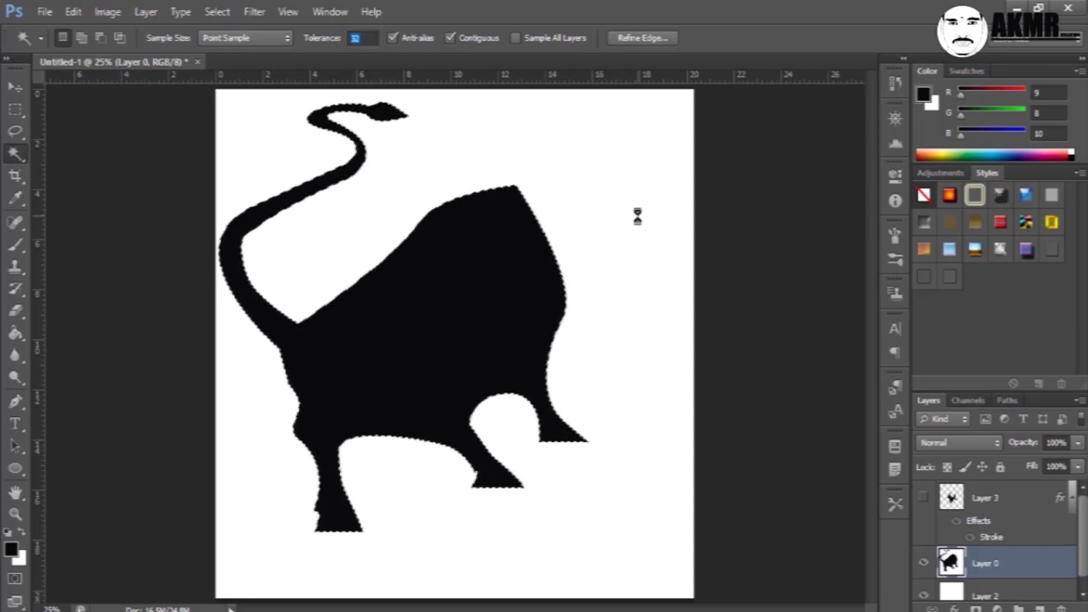
pyautogui.hotkey('ctrl', 'd')
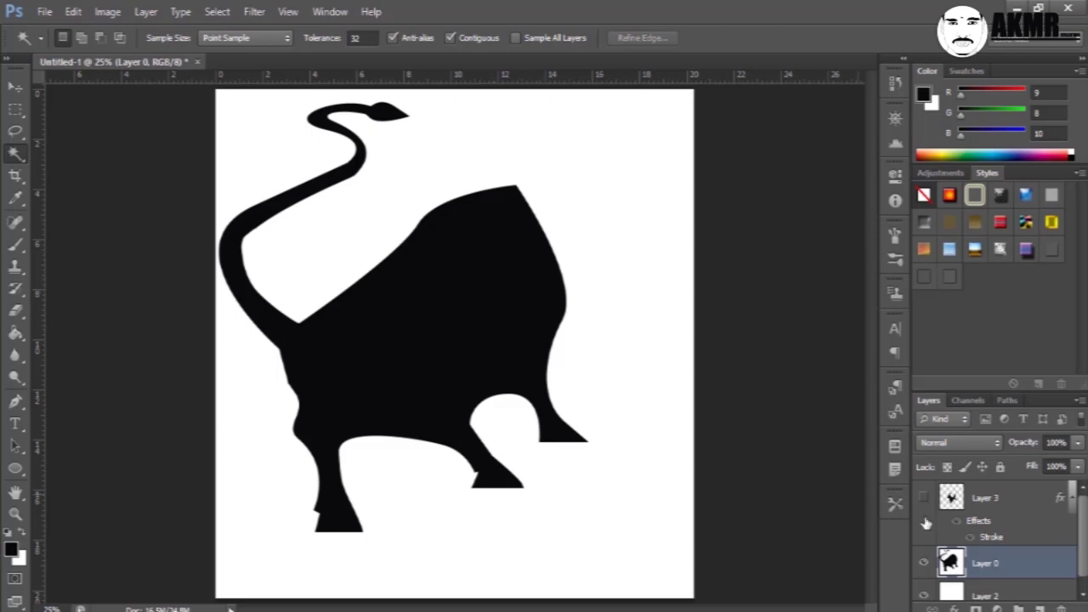
pyautogui.click(923, 499)
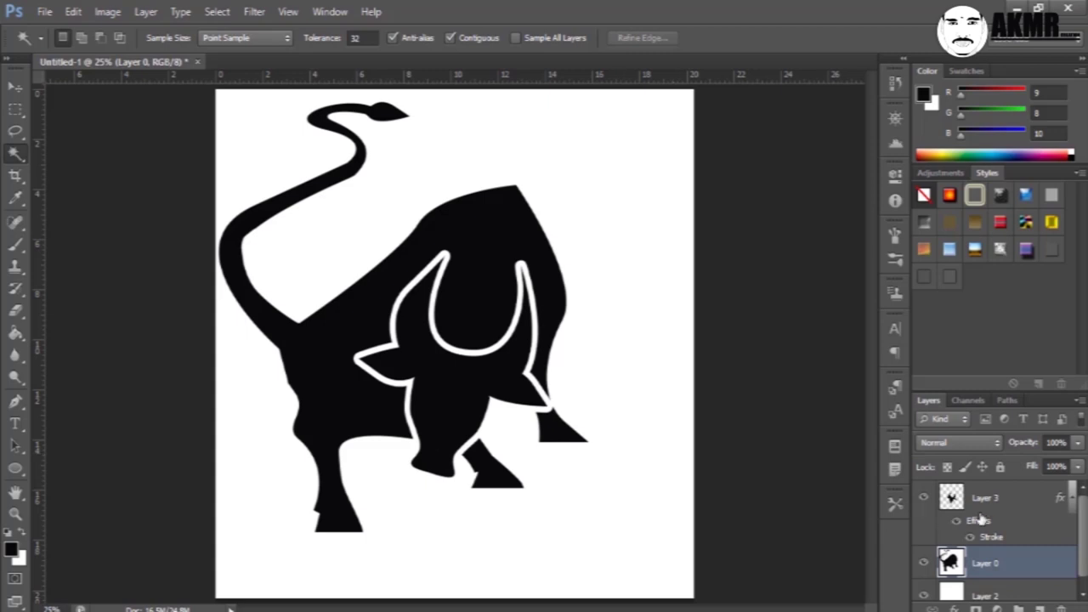
# Step: Select both layers and move the whole bull 1.32 cm right and 0.75 cm down
pyautogui.keyDown('ctrl'); pyautogui.click(1018, 496); pyautogui.keyUp('ctrl')
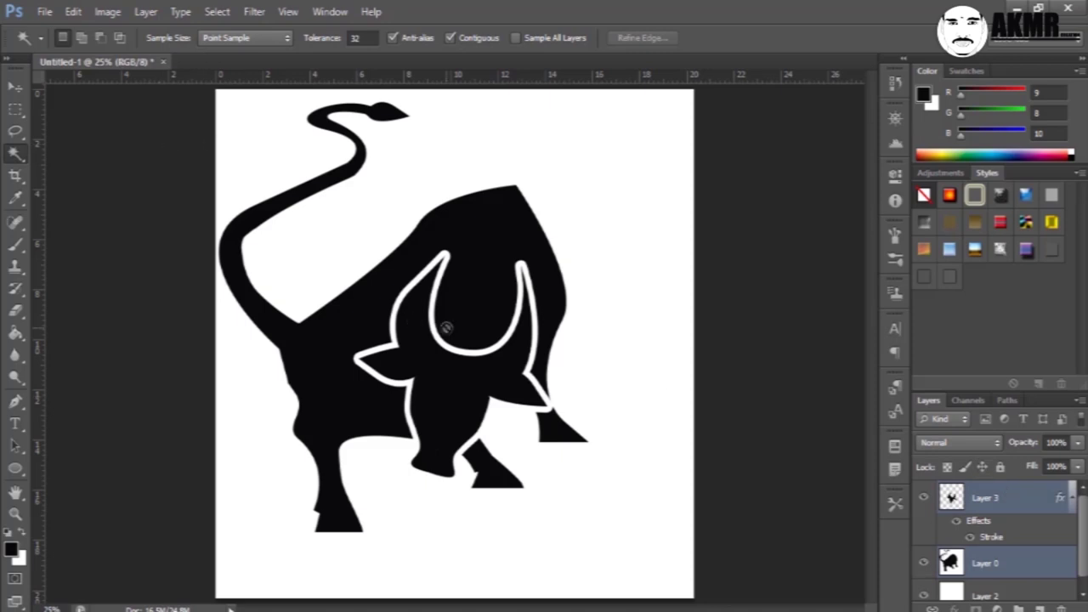
pyautogui.press('v')
pyautogui.hotkey('shift', 'Right')
pyautogui.hotkey('shift', 'Right')
pyautogui.hotkey('shift', 'Right')
pyautogui.hotkey('shift', 'Right')
pyautogui.hotkey('shift', 'Right')
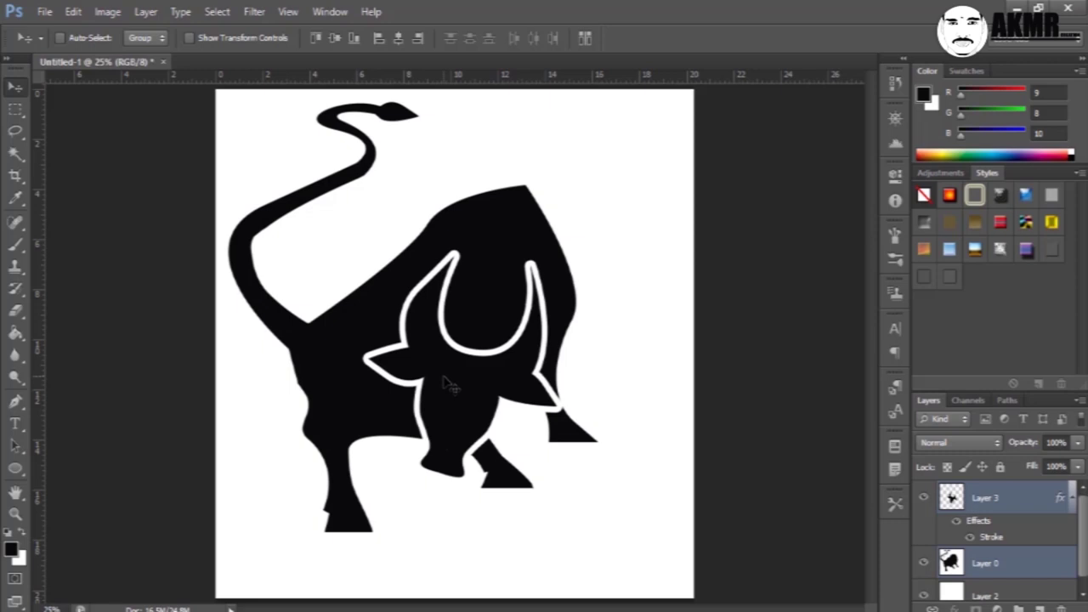
pyautogui.press('r')
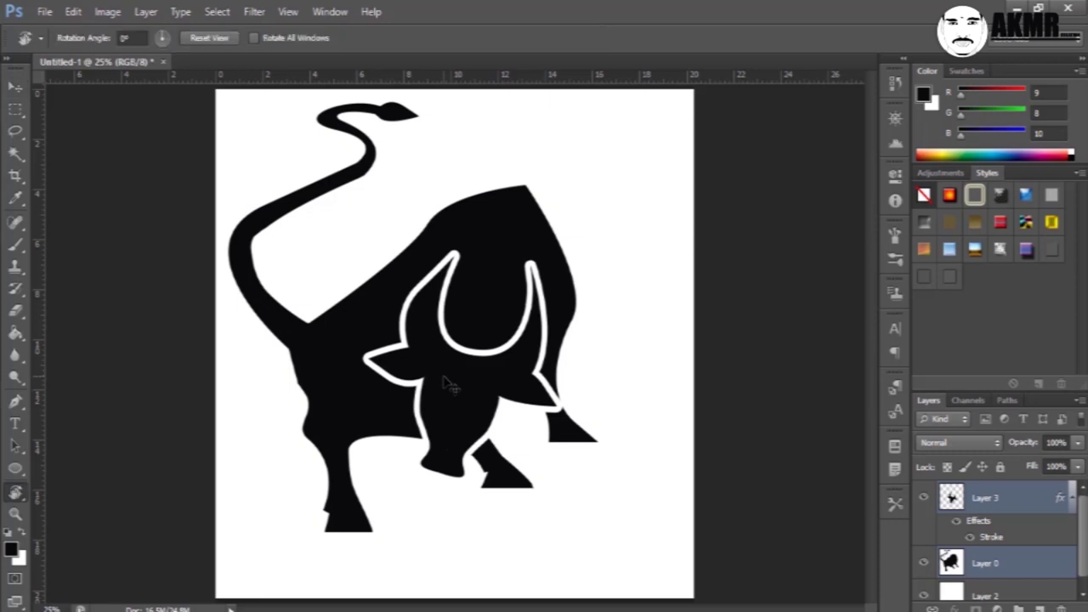
pyautogui.click(15, 86)
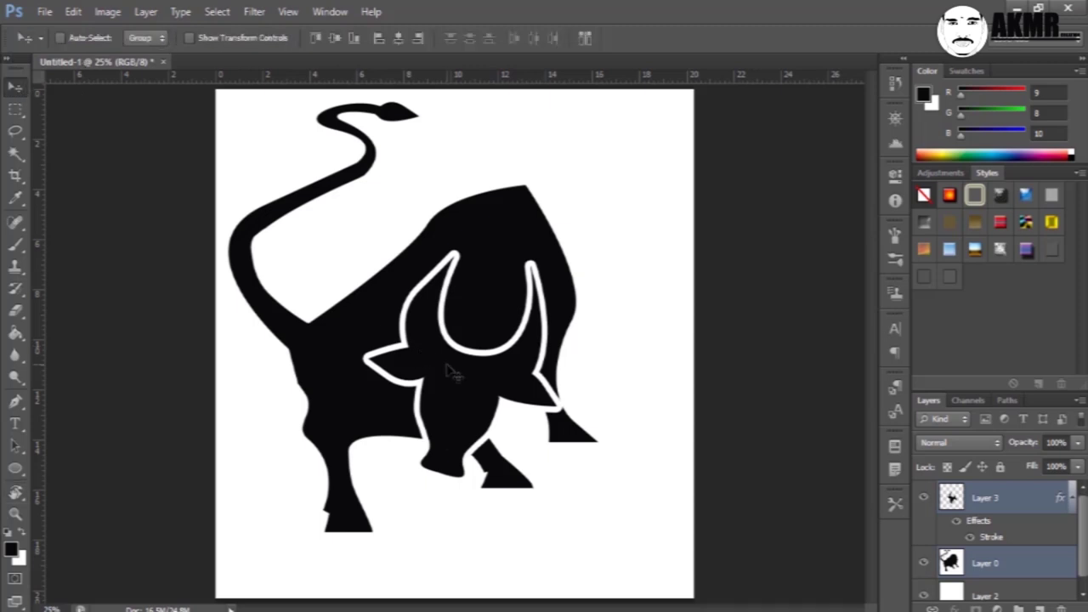
pyautogui.press('super+r')
pyautogui.press('Escape')
pyautogui.moveTo(451, 371); pyautogui.dragTo(506, 371)
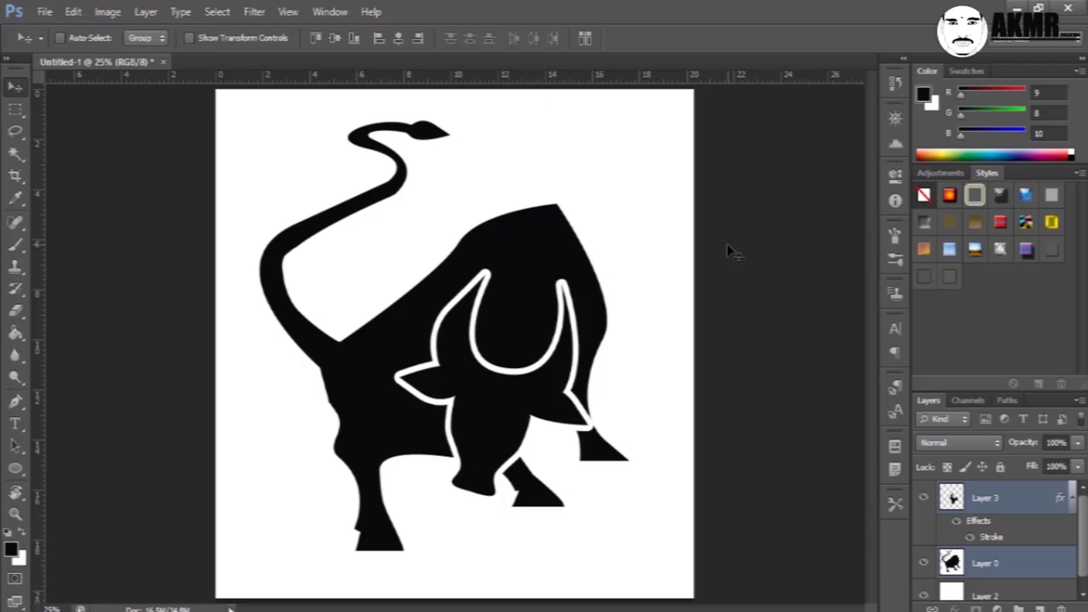
# Step: Free-transform the head and body layers together, rotating them about 9° clockwise
pyautogui.hotkey('ctrl', 't')
pyautogui.moveTo(846, 439)
pyautogui.mouseDown()
pyautogui.moveTo(789, 496)
pyautogui.moveTo(789, 517)
pyautogui.moveTo(799, 508)
pyautogui.mouseUp()
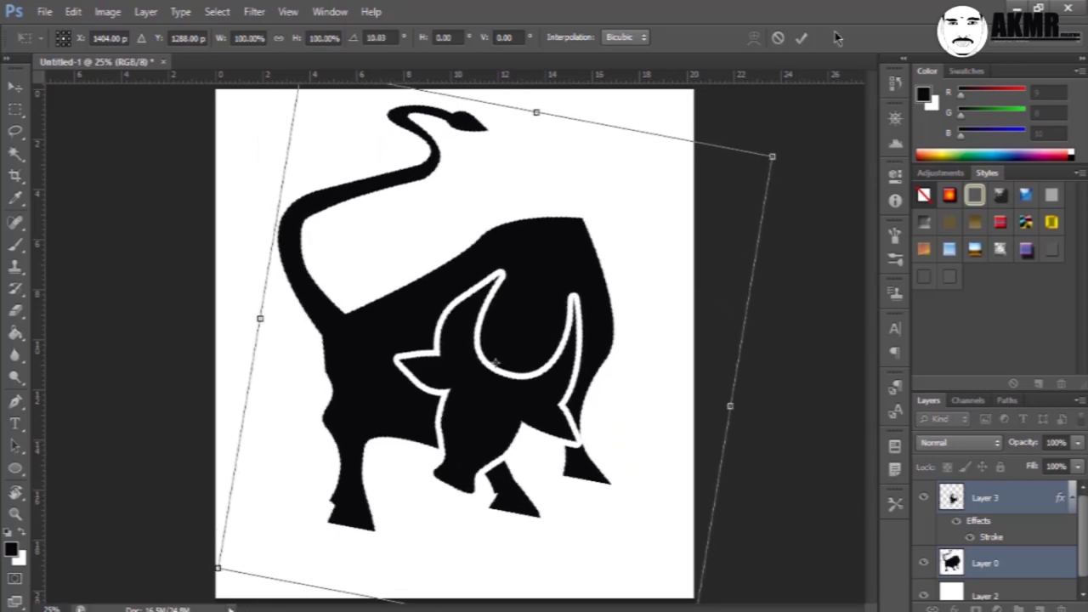